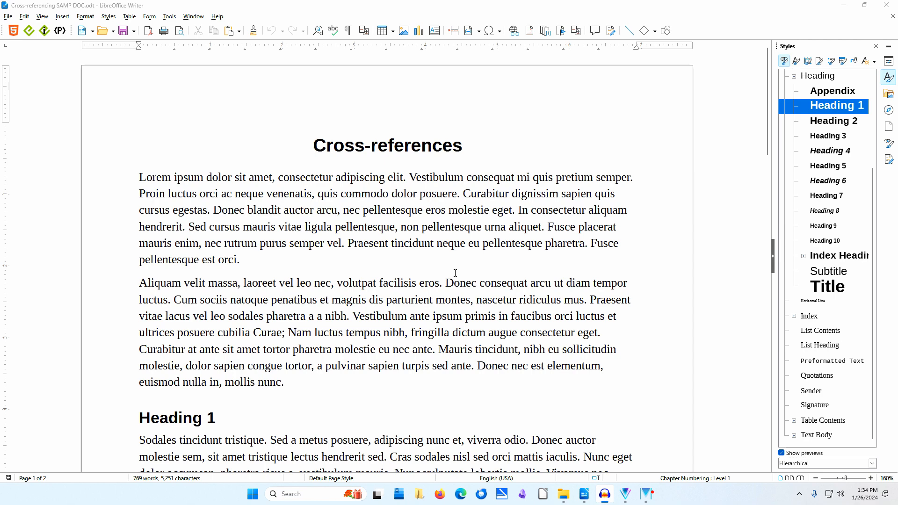
Step: Add a new paragraph after the second body paragraph, above Heading 1, and begin it with "See "
left_click(291, 382)
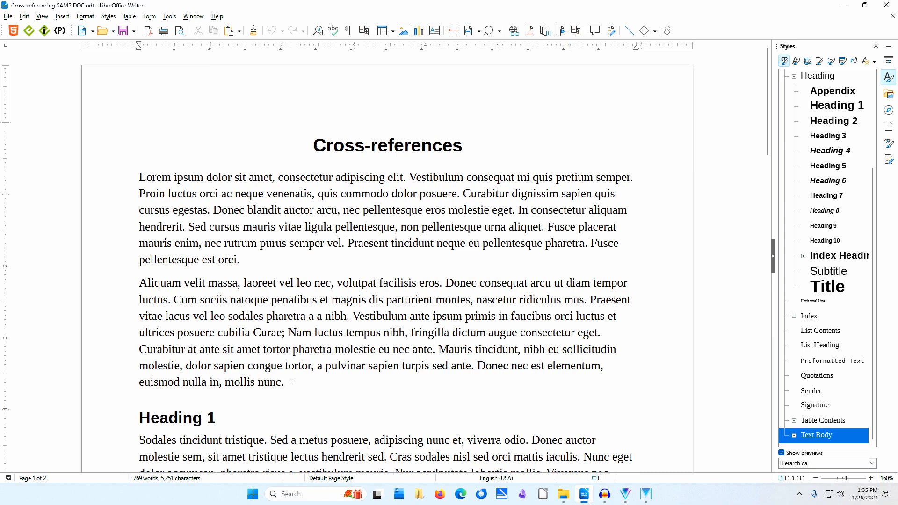
key("Return")
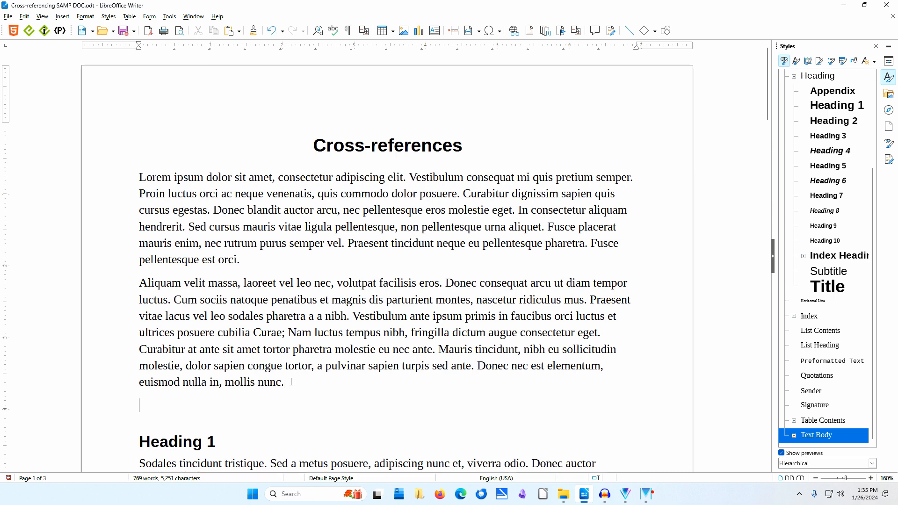
type("See")
Step: Insert a cross-reference to the heading "Heading 3" as referenced text after "See", filtering the headings by "3"
left_click(60, 16)
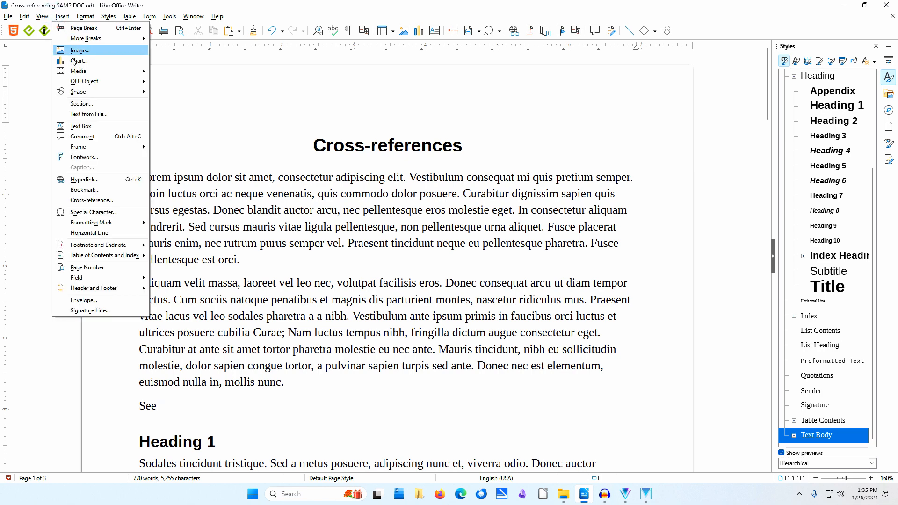
left_click(88, 200)
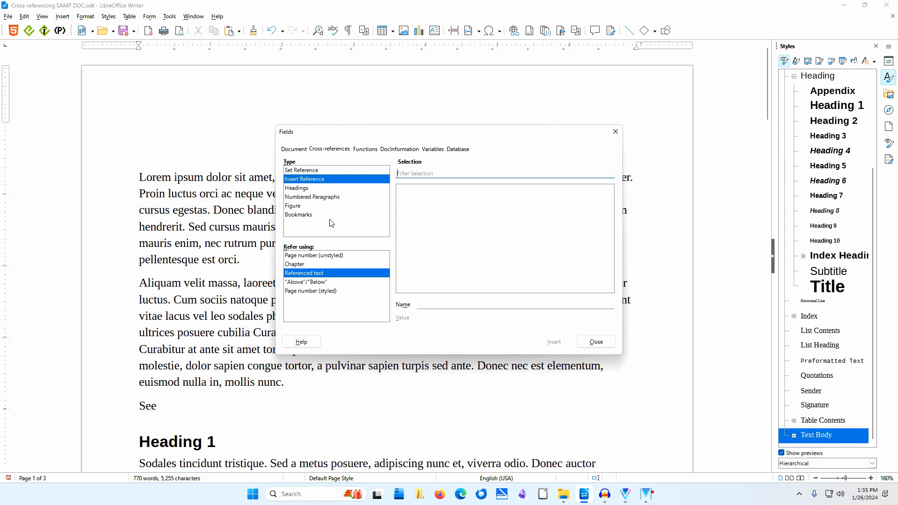
left_click(304, 191)
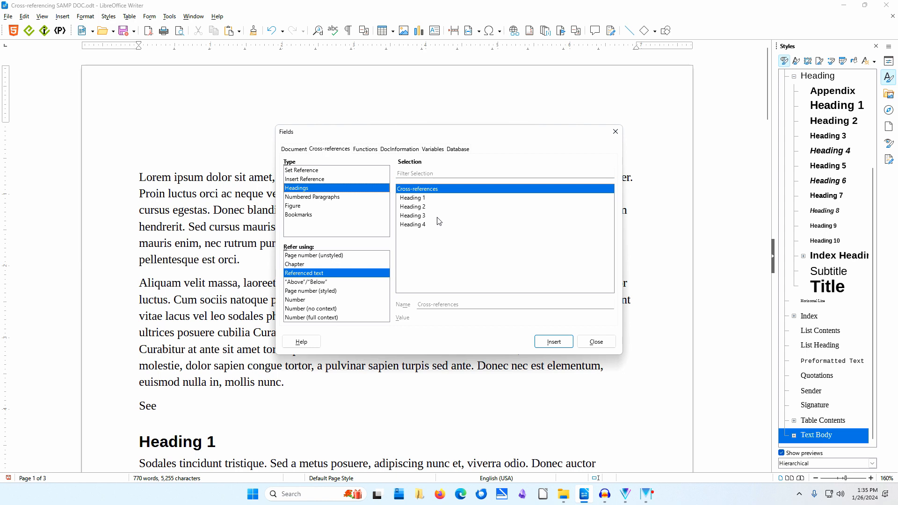
left_click(438, 172)
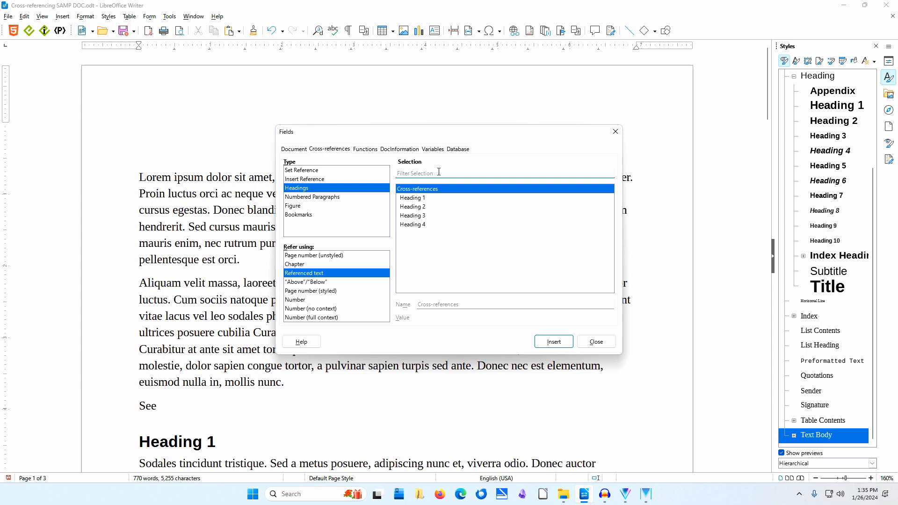
type("3")
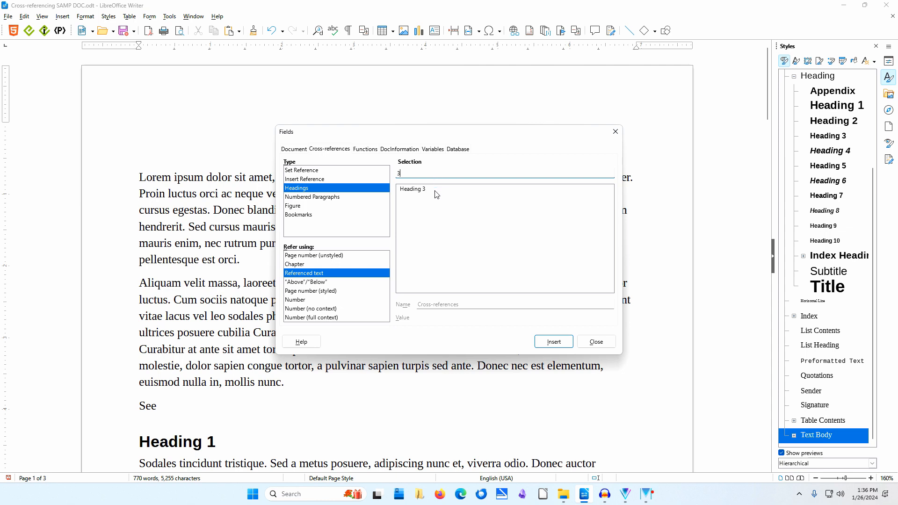
left_click(435, 189)
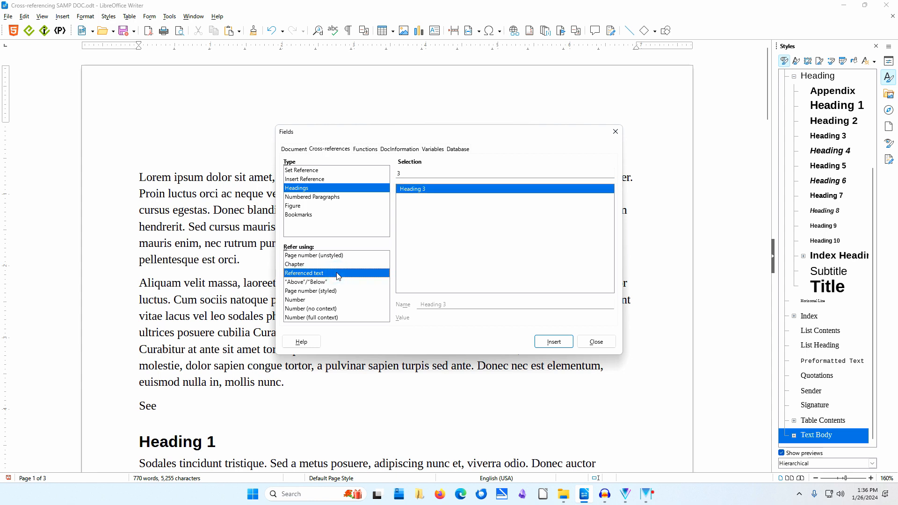
left_click(563, 345)
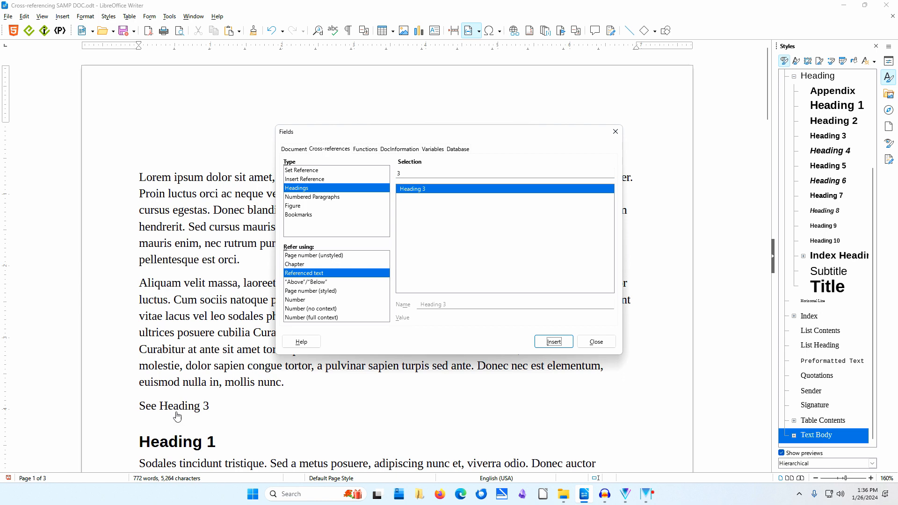
Step: Continue the line with " on Page " and insert Heading 3's unstyled page number as a cross-reference
left_click(233, 409)
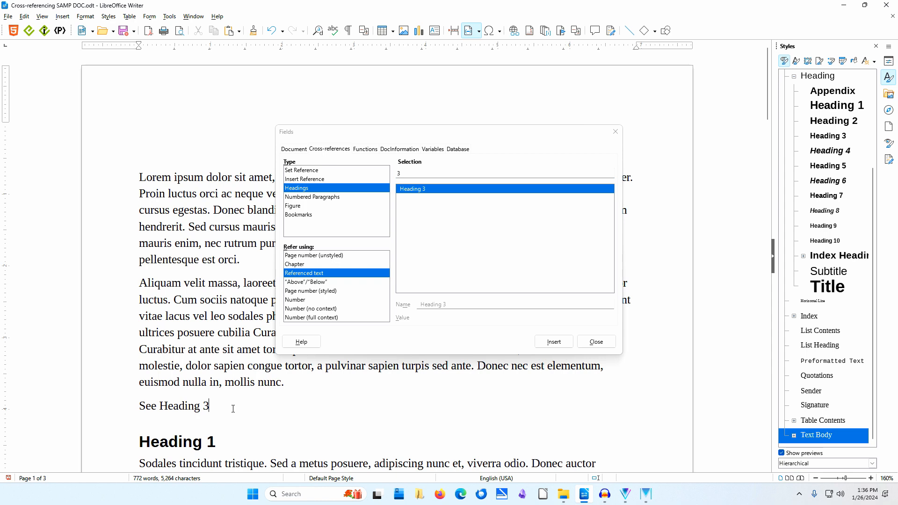
type("on ")
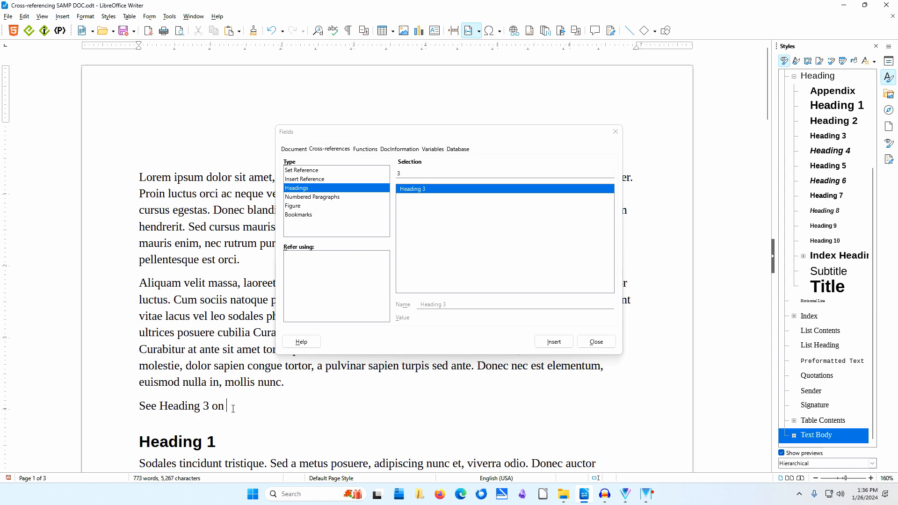
type("Page")
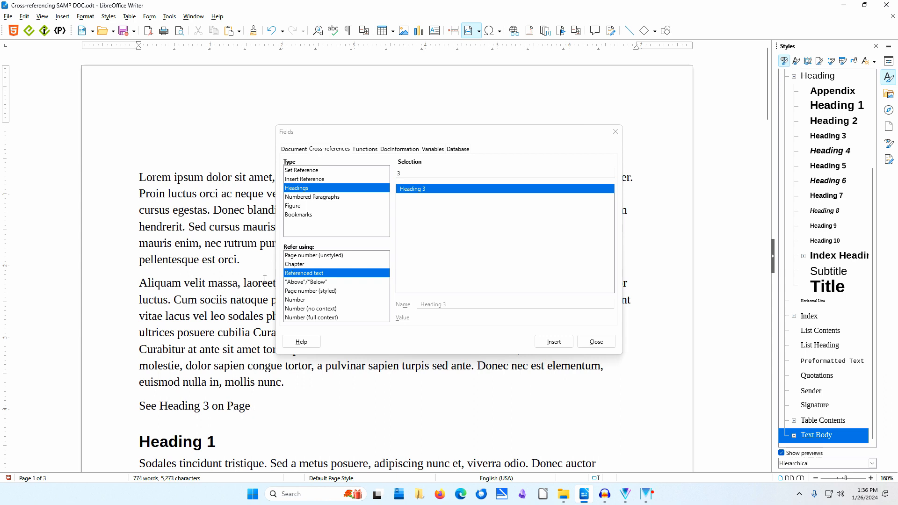
left_click(348, 257)
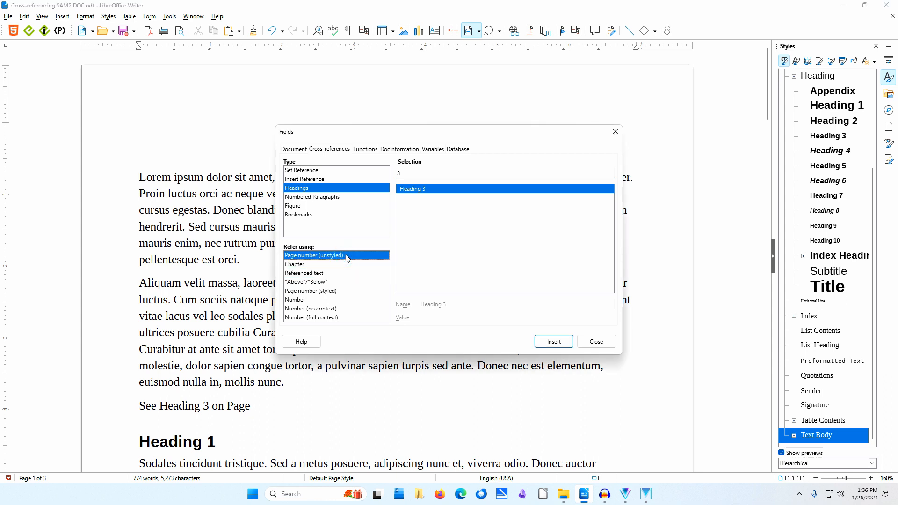
left_click(560, 344)
Step: Add an "Above"/"Below" cross-reference to Heading 3 after the page number, with a space before it, and close the Fields dialog
left_click(272, 407)
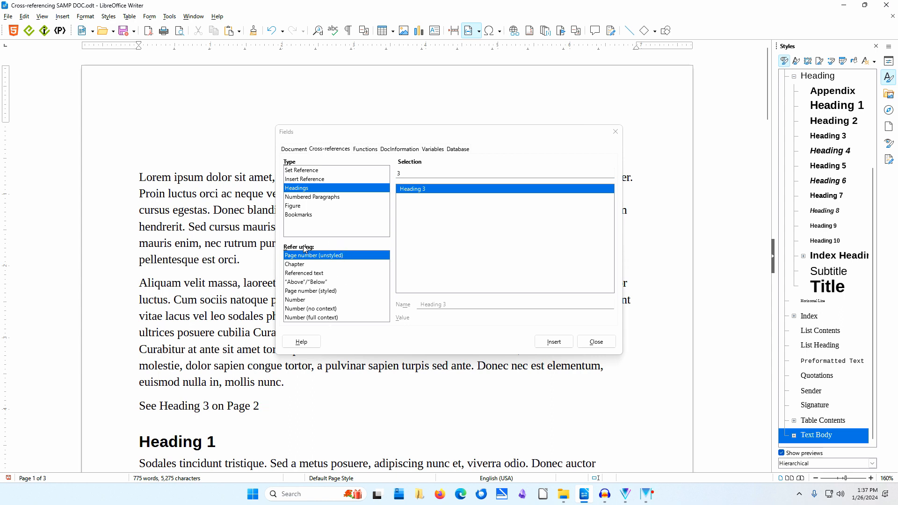
left_click(310, 283)
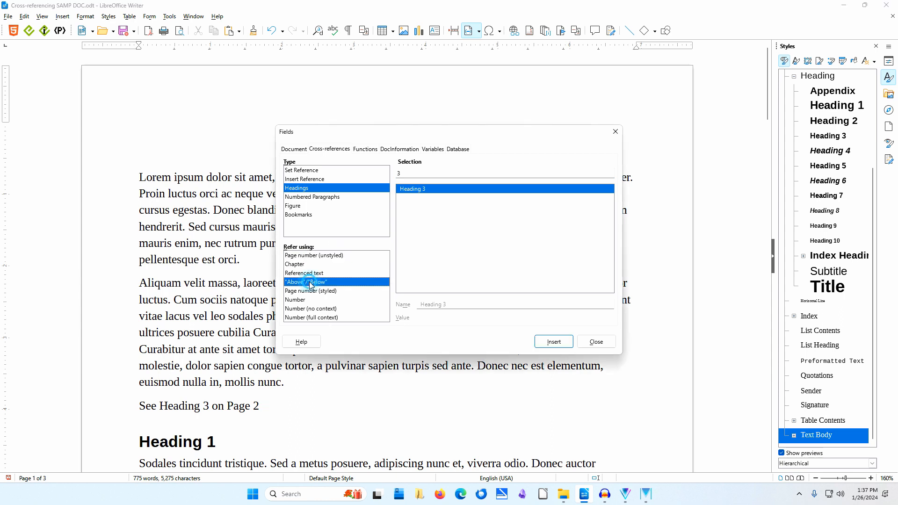
left_click(562, 342)
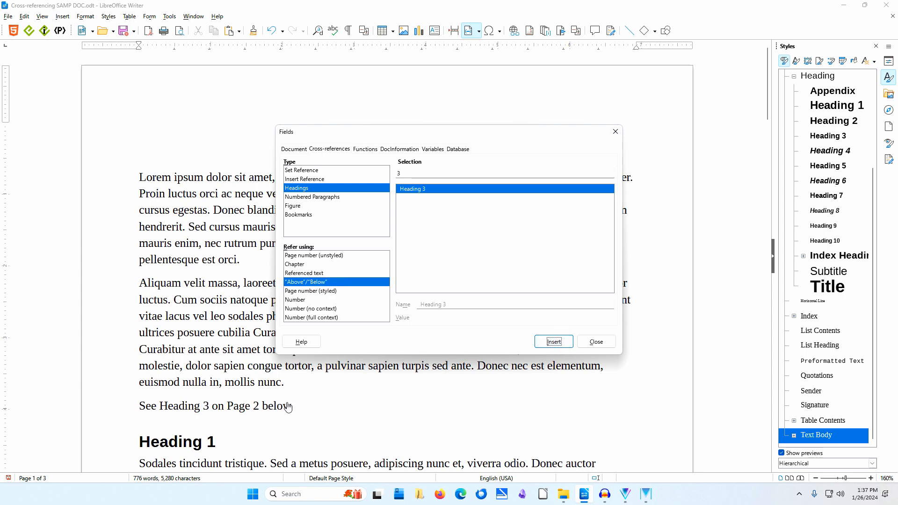
left_click(594, 342)
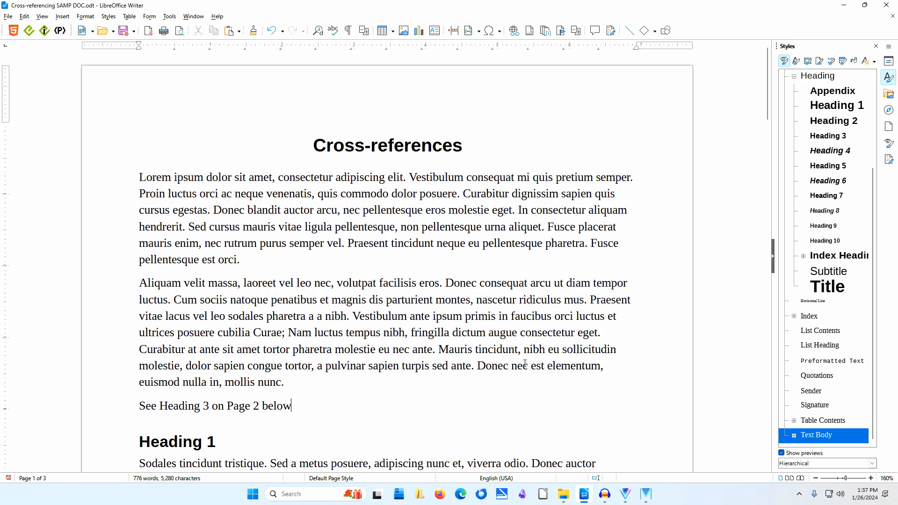
Step: Turn on field shadings for the document
scroll(466, 364, "down", 5)
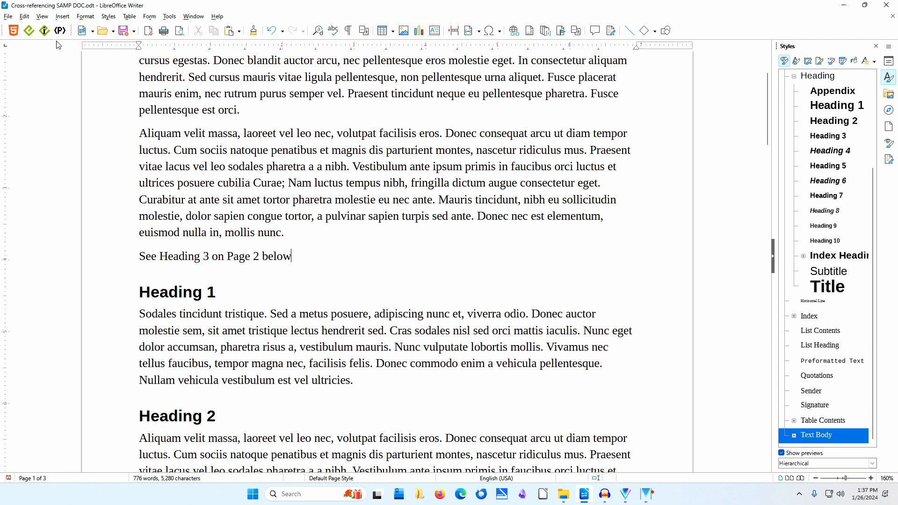
left_click(41, 17)
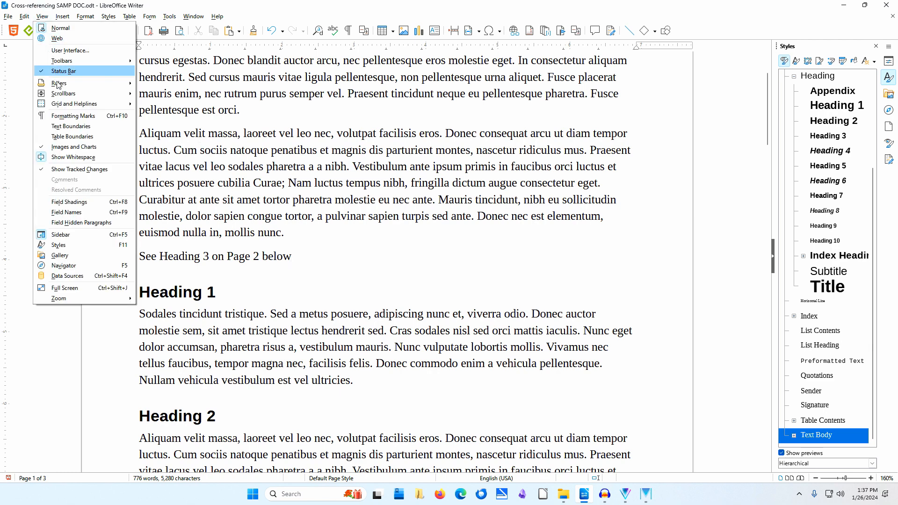
left_click(77, 202)
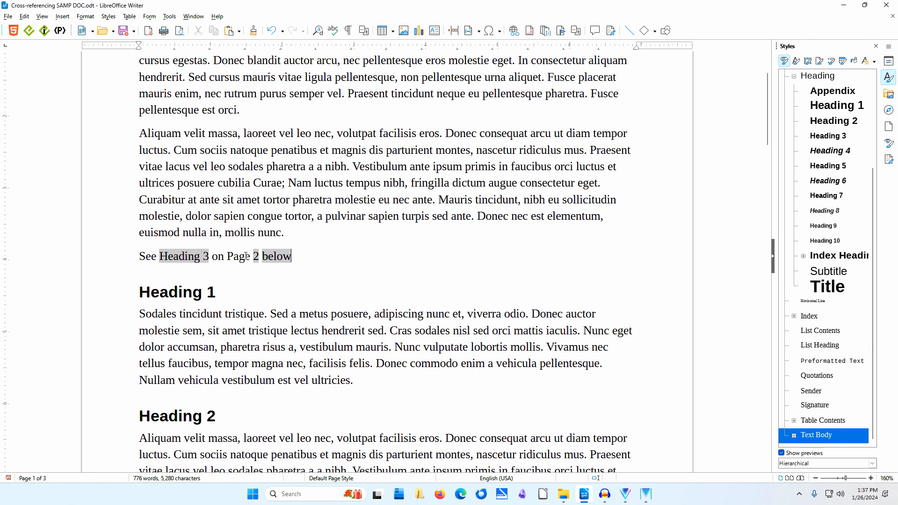
Step: Follow the "below" cross-reference to its target heading and return to the cross-reference line on page 1
left_click(280, 261)
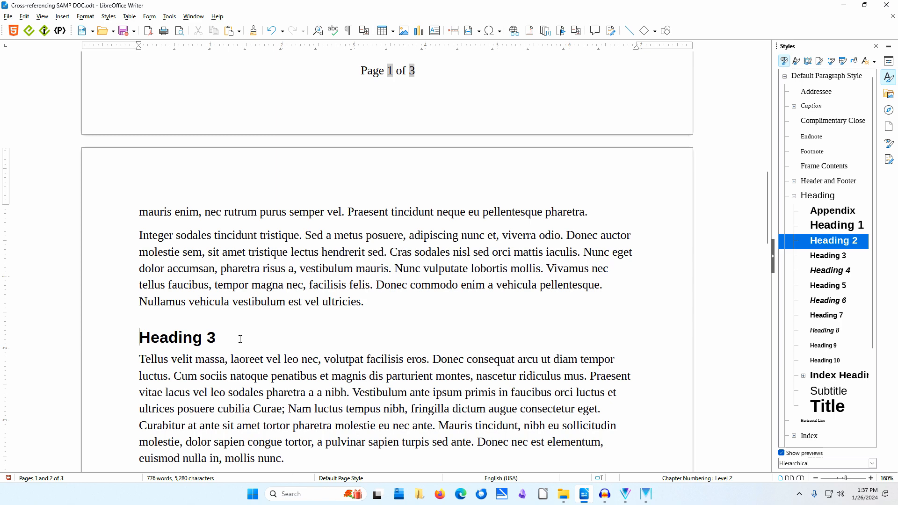
key("ctrl+Home")
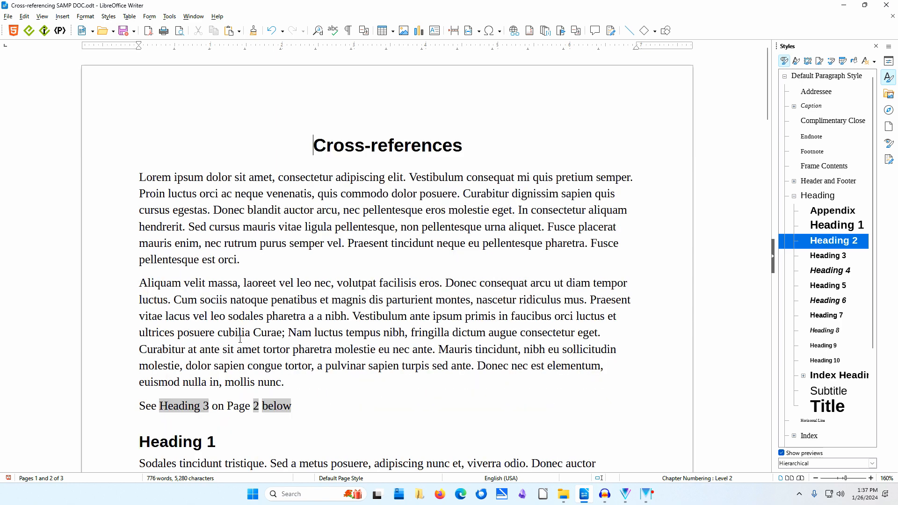
scroll(240, 340, "down", 5)
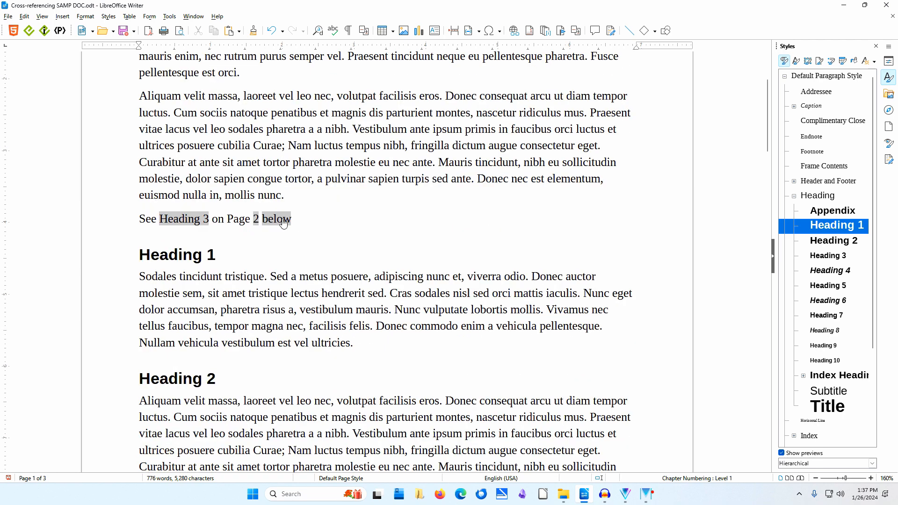
Step: Follow the "Heading 3" cross-reference, rename the target heading to "Third Heading" and return to the document's beginning
left_click(198, 223)
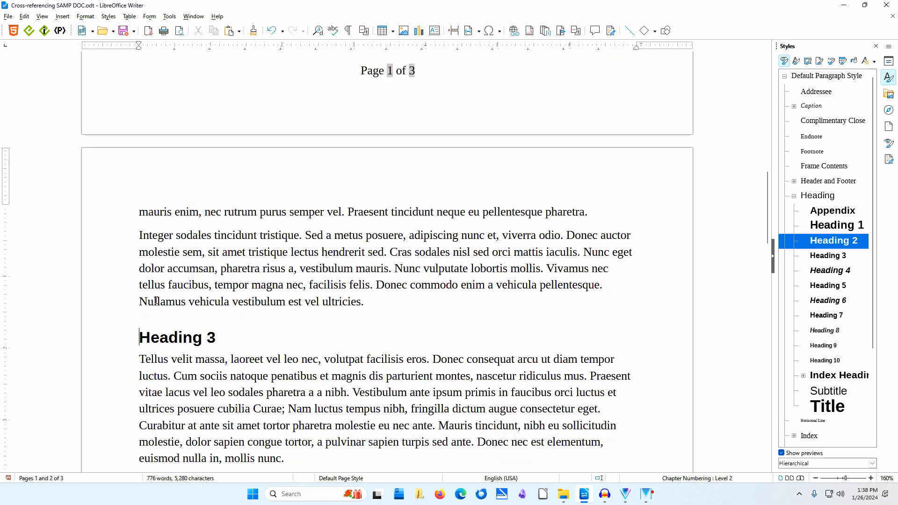
type("Third")
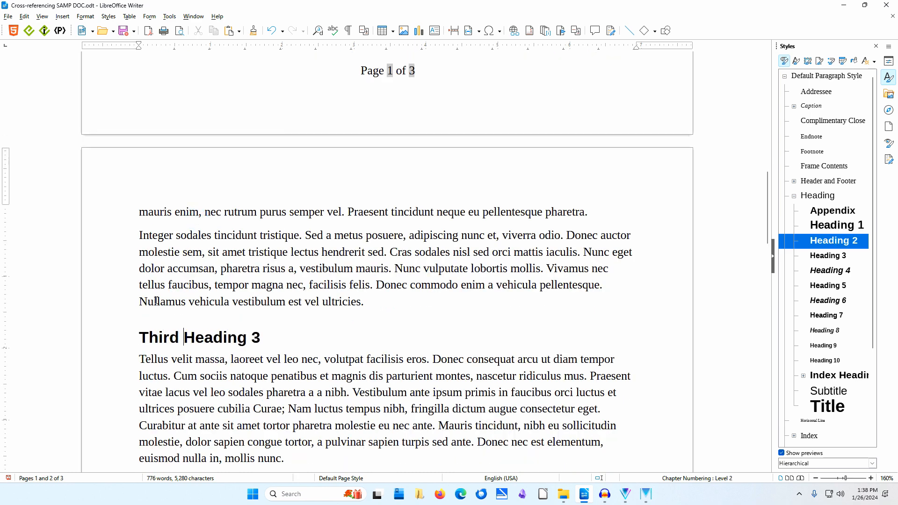
key("End")
key("BackSpace")
key("BackSpace")
key("ctrl+Home")
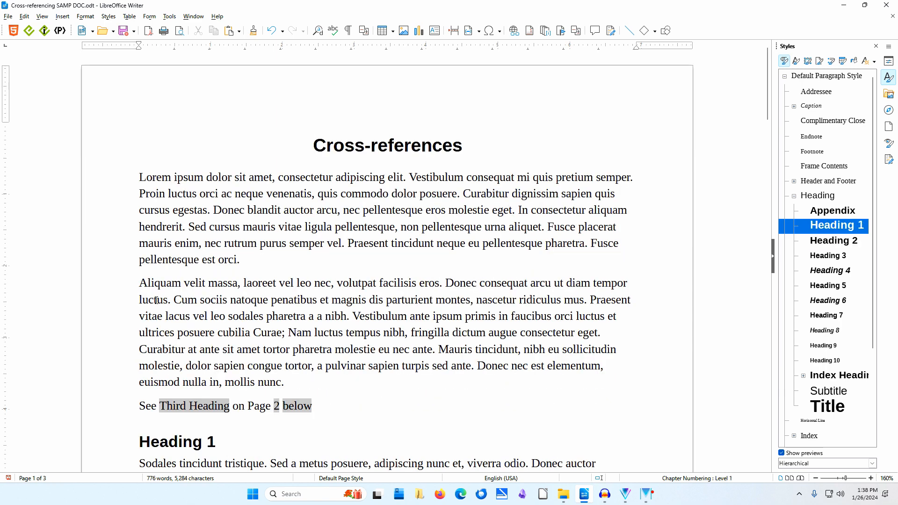
Step: Copy the "Third Heading" heading reached through the page-number cross-reference, and delete its whole line from page 2
scroll(92, 299, "down", 3)
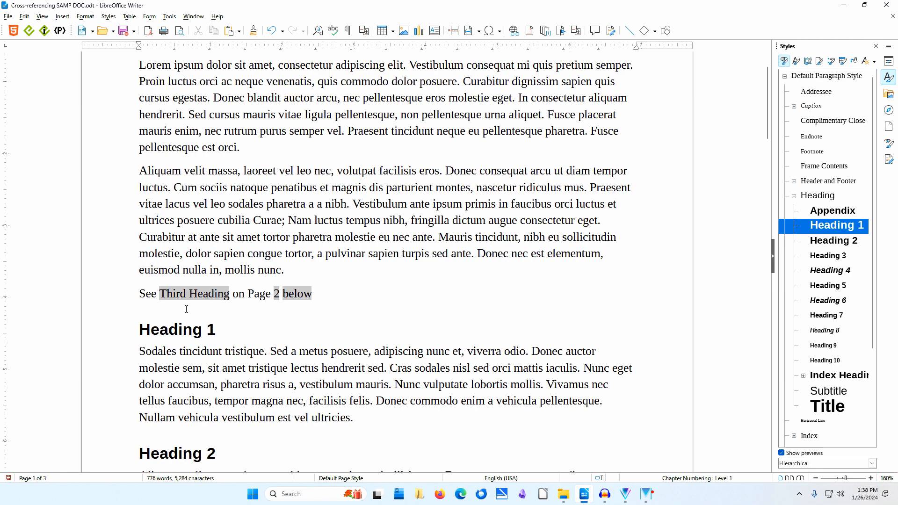
left_click(276, 294, "ctrl")
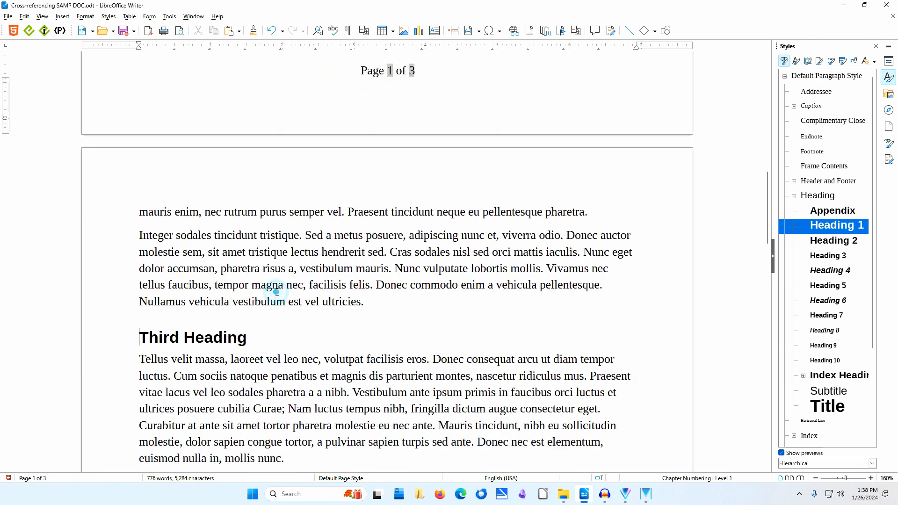
left_click_drag(262, 336, 111, 346)
key("ctrl+c")
key("Delete")
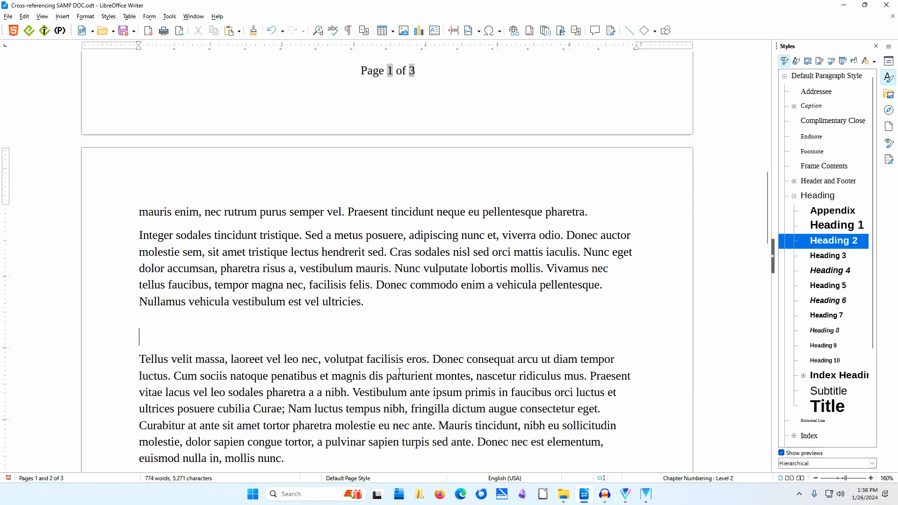
key("Delete")
Step: Paste the copied "Third Heading" as a new paragraph after the first body paragraph on page 1
scroll(342, 310, "up", 6)
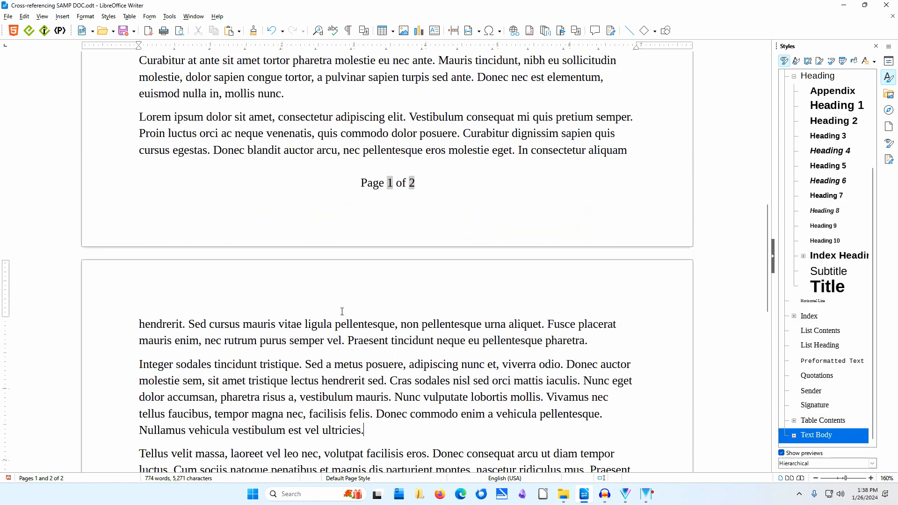
key("ctrl+Home")
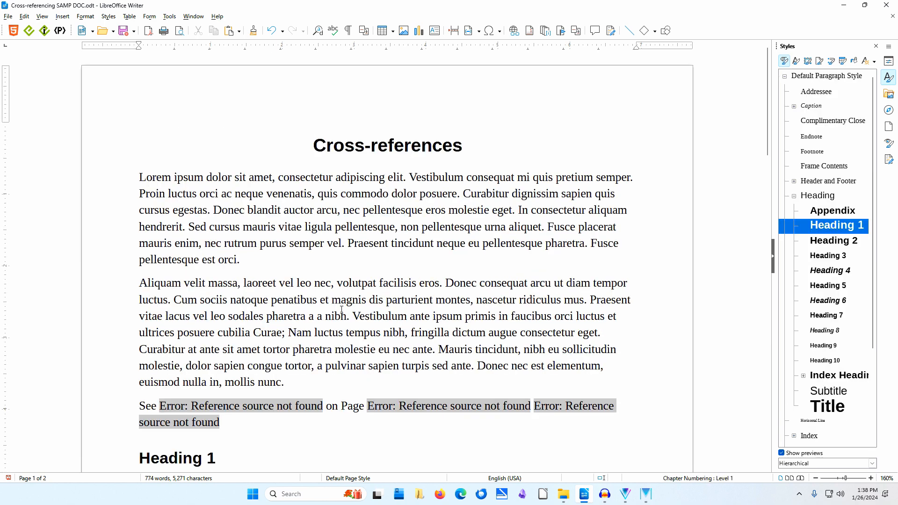
left_click(262, 260)
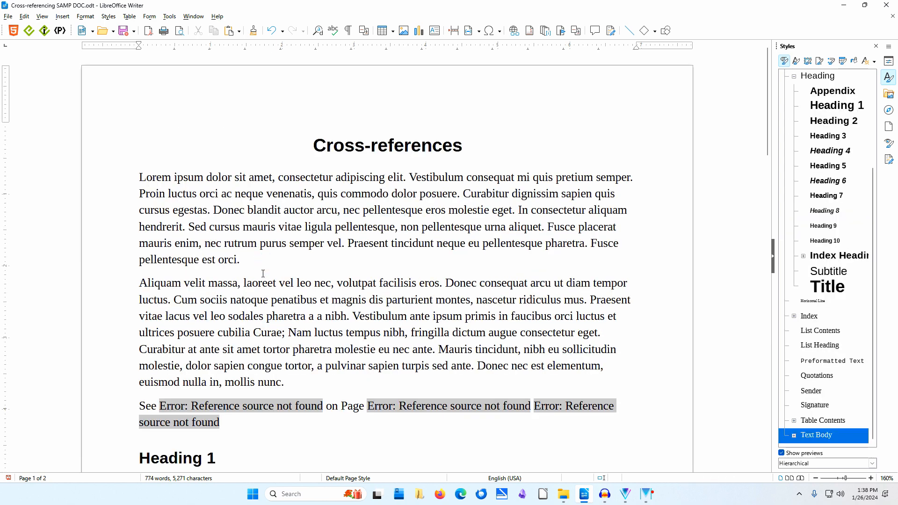
key("Return")
key("ctrl+v")
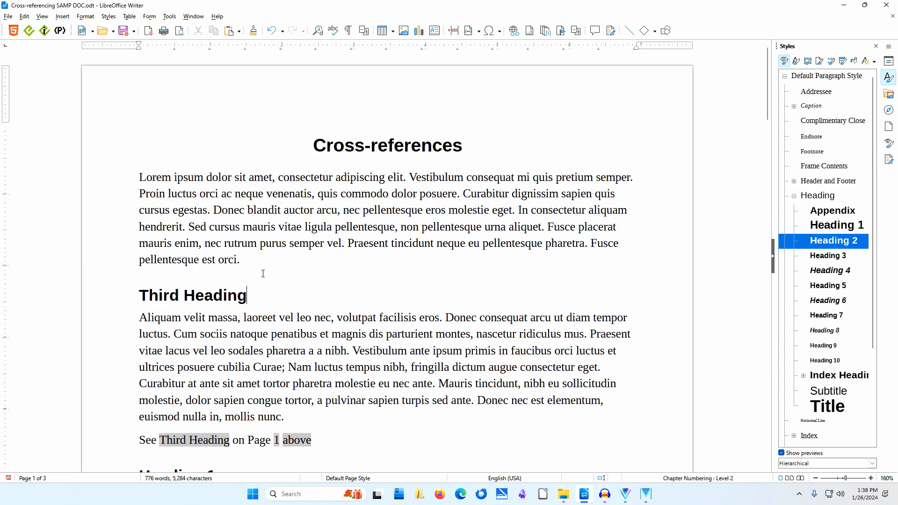
scroll(262, 272, "down", 3)
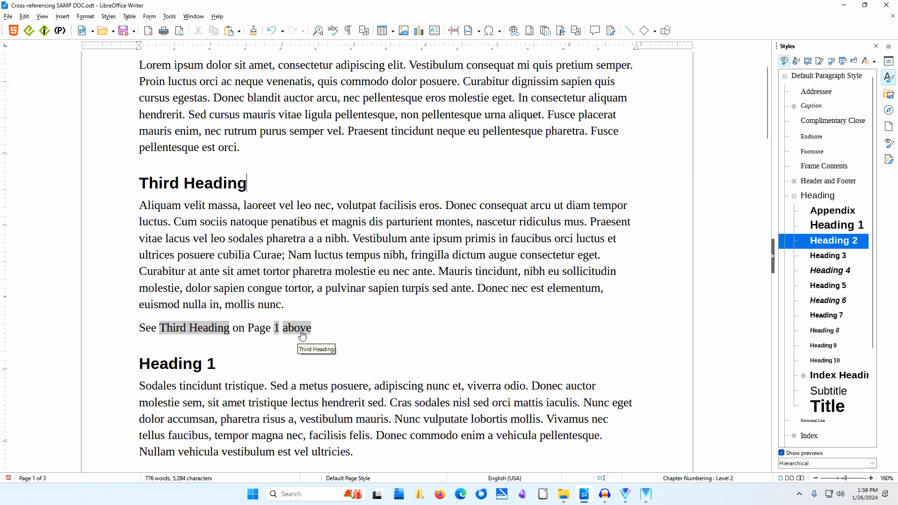
left_click(356, 326)
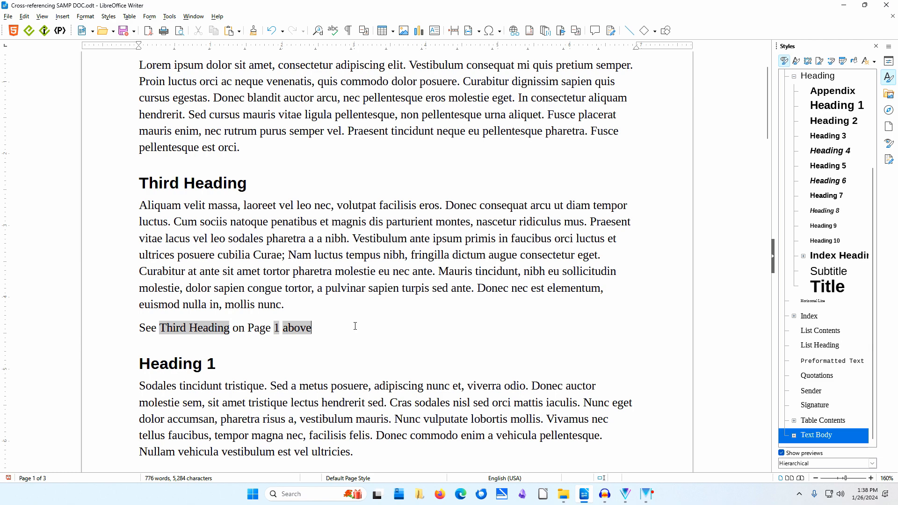
Step: Add a paragraph "See" below the Third Heading reference line, ending in a Caption Text cross-reference to "Figure 1: Banner"
key("Return")
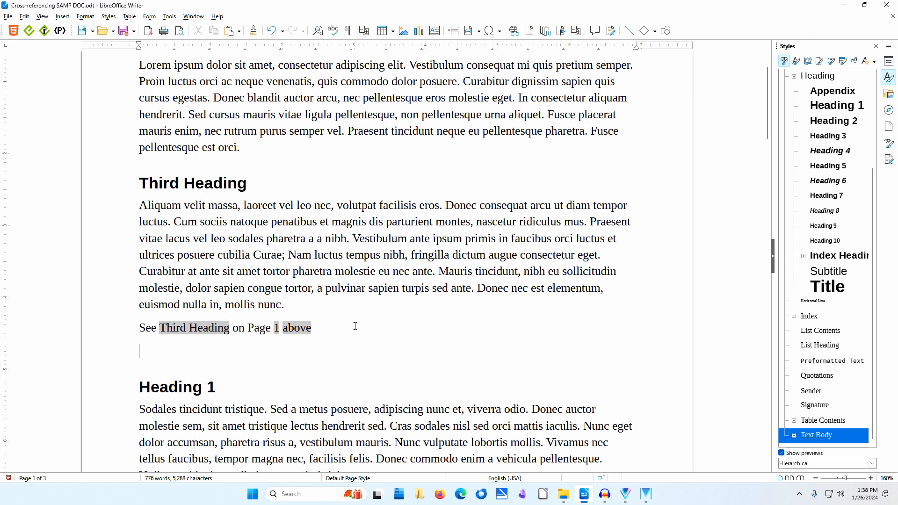
type("See")
left_click(574, 31)
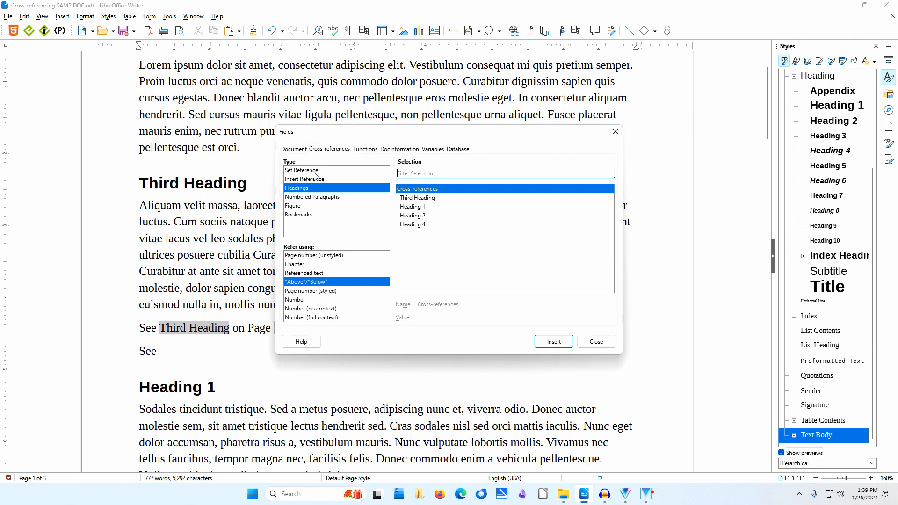
left_click(297, 209)
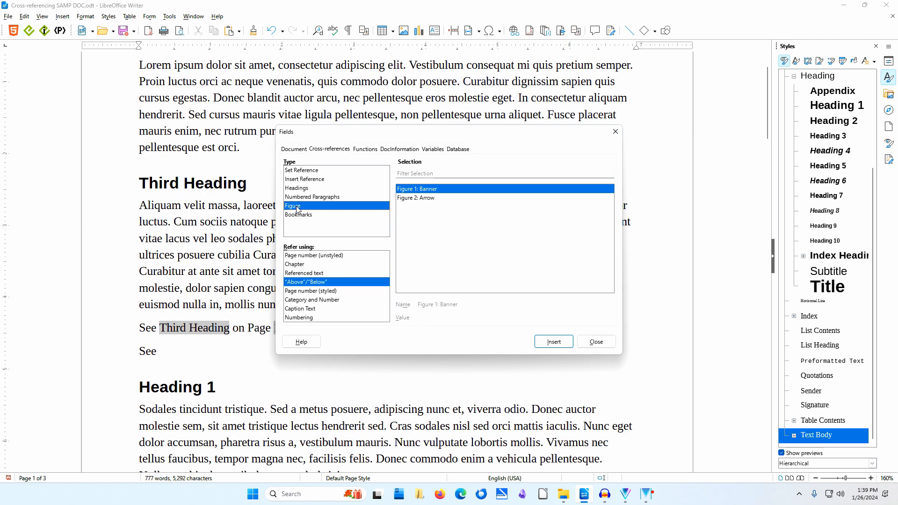
left_click(459, 193)
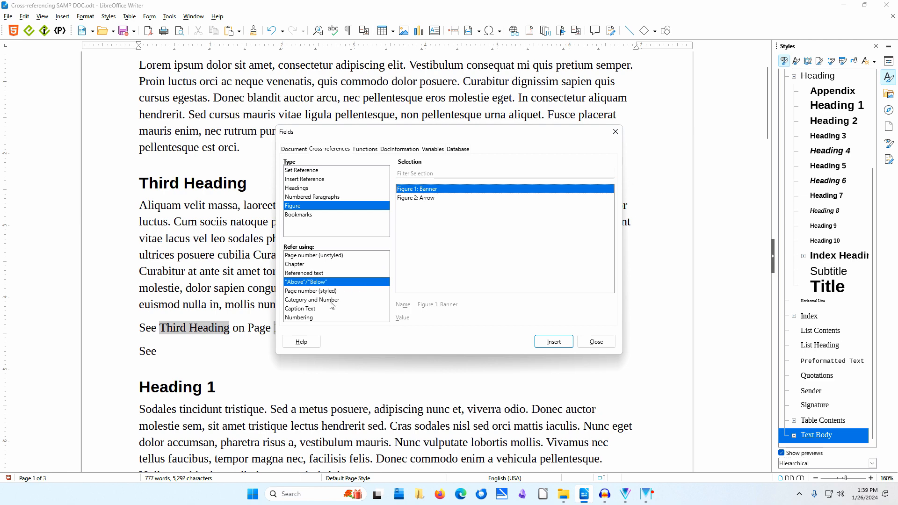
left_click(309, 309)
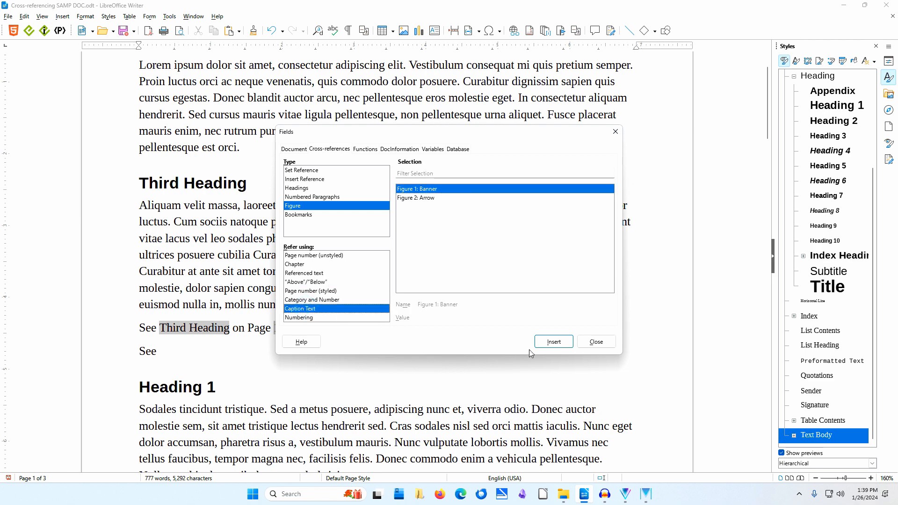
left_click(559, 345)
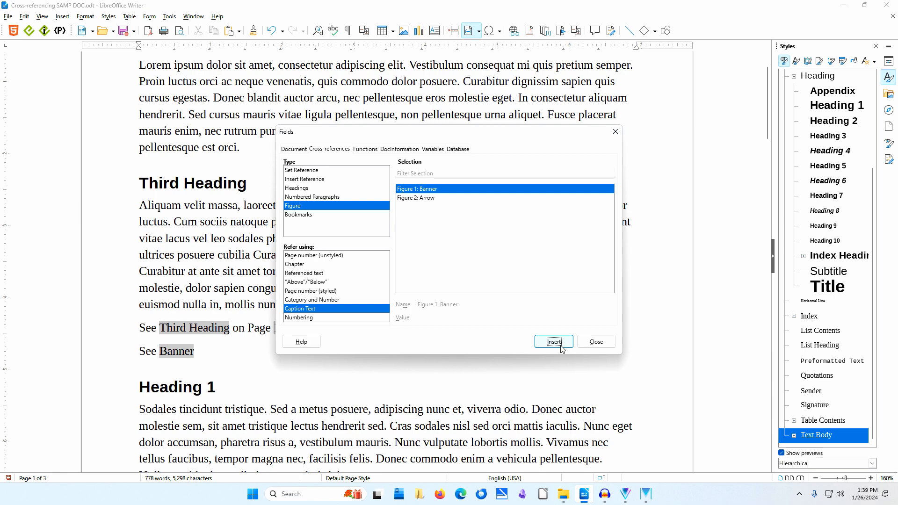
left_click(603, 345)
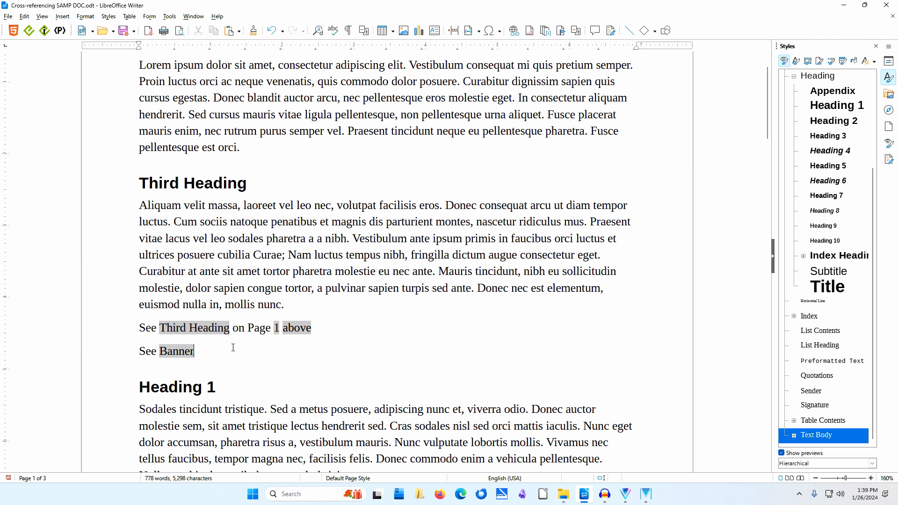
Step: Follow the "Banner" cross-reference to the figure and add a paragraph reading "Bookmarked text" just before Heading 4
left_click(184, 353, "ctrl")
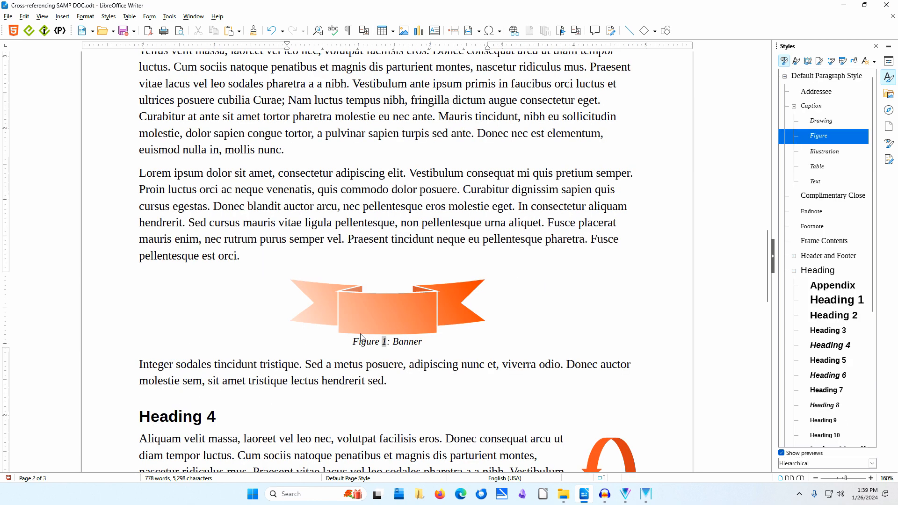
scroll(511, 309, "down", 1)
scroll(512, 309, "down", 3)
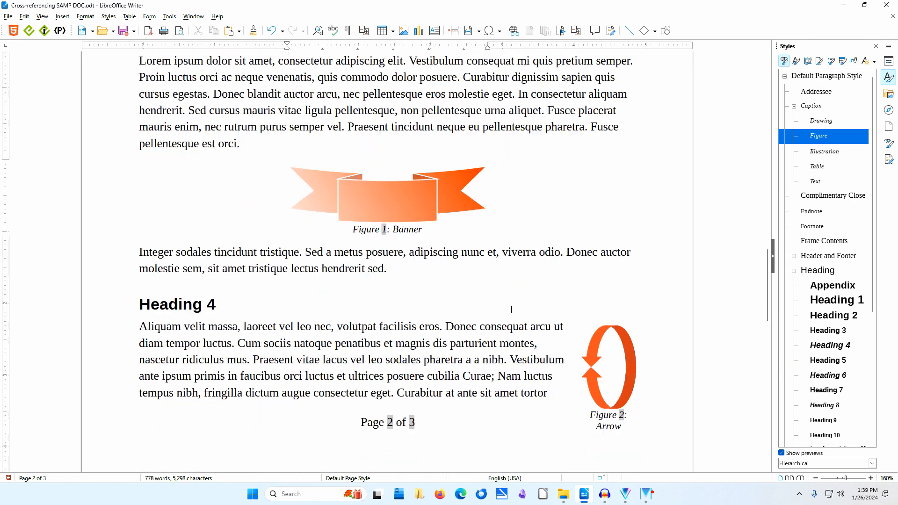
left_click(402, 233)
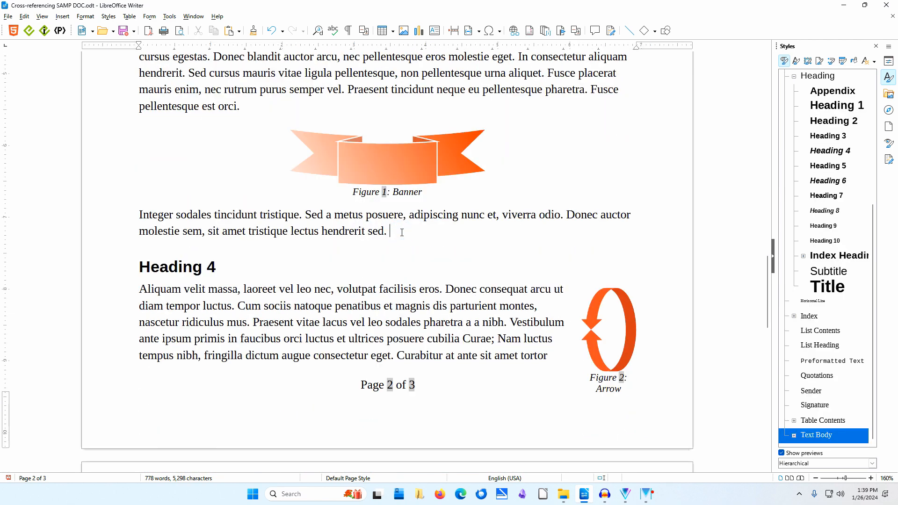
key("Return")
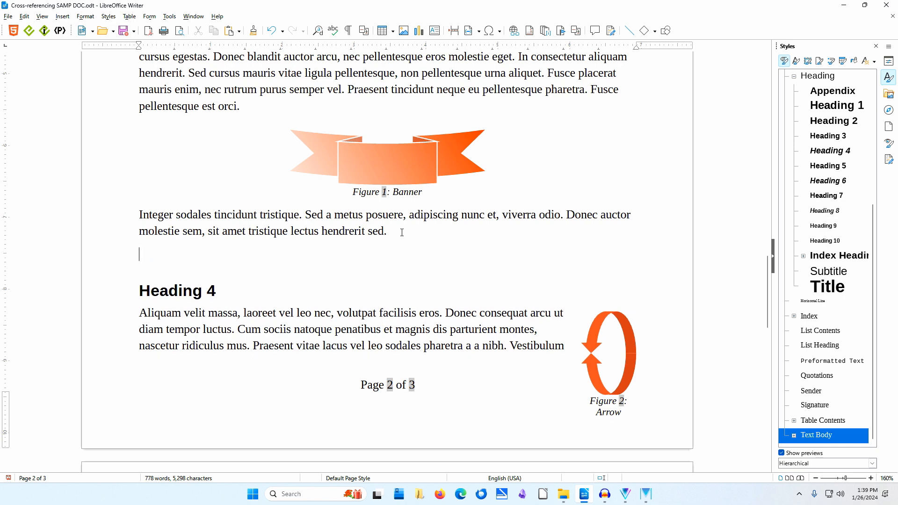
type("Bookmarked text")
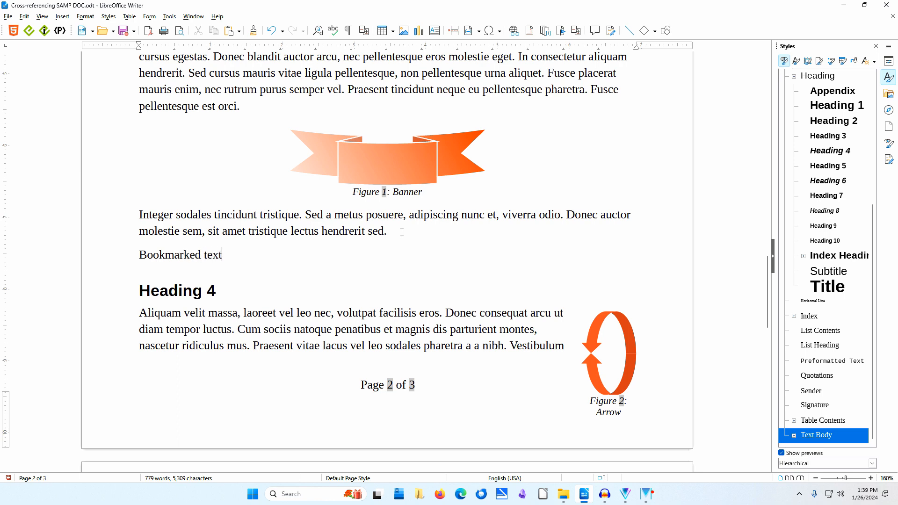
Step: Insert a bookmark named "Bookmark 1" on the whole "Bookmarked text" line
key("shift+Home")
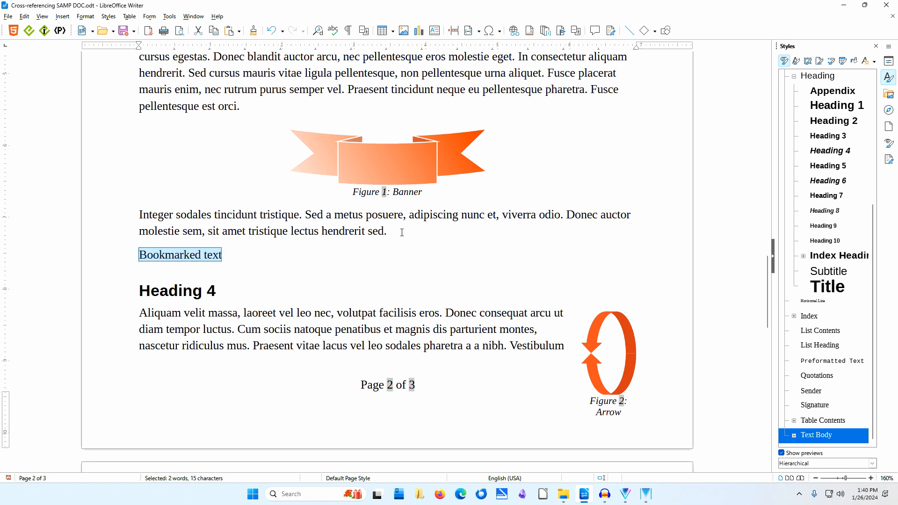
left_click(61, 17)
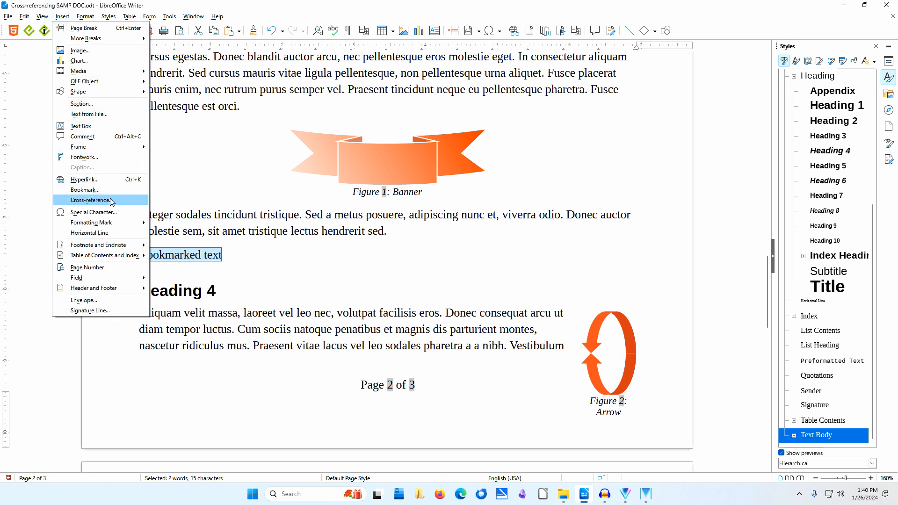
left_click(107, 189)
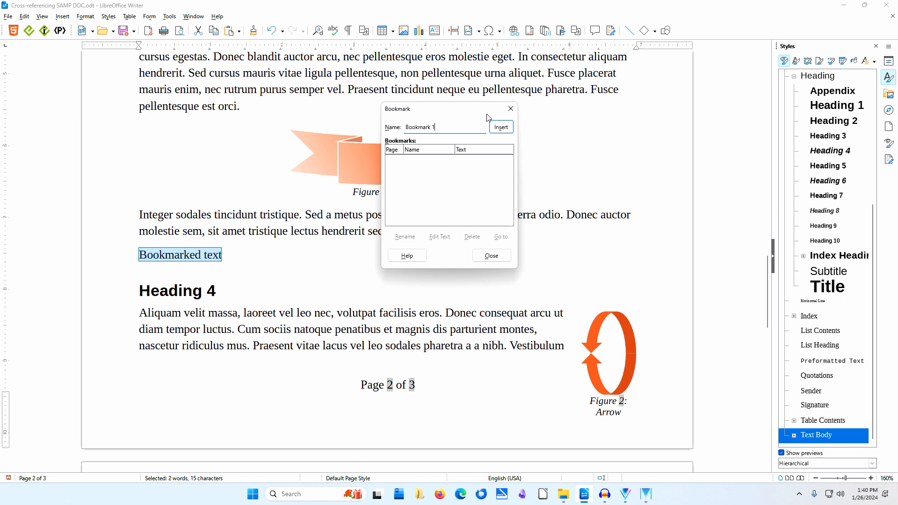
left_click(501, 130)
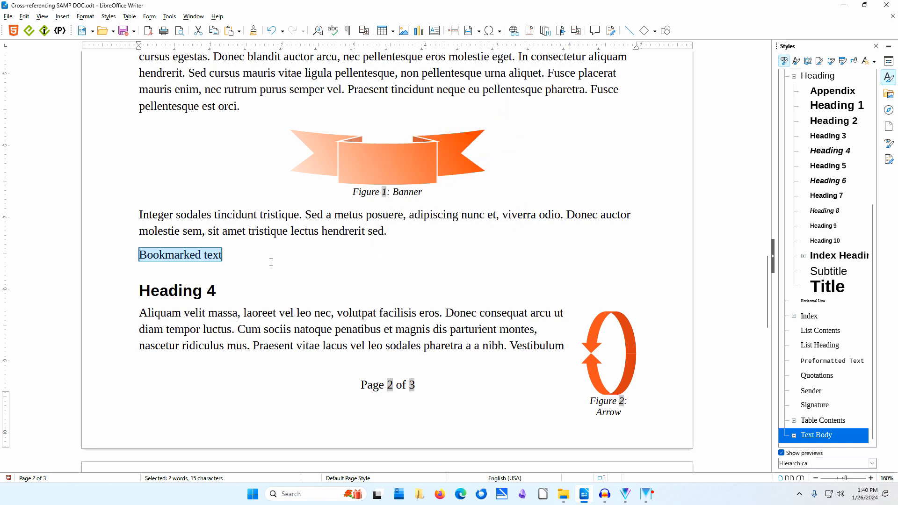
left_click(252, 251)
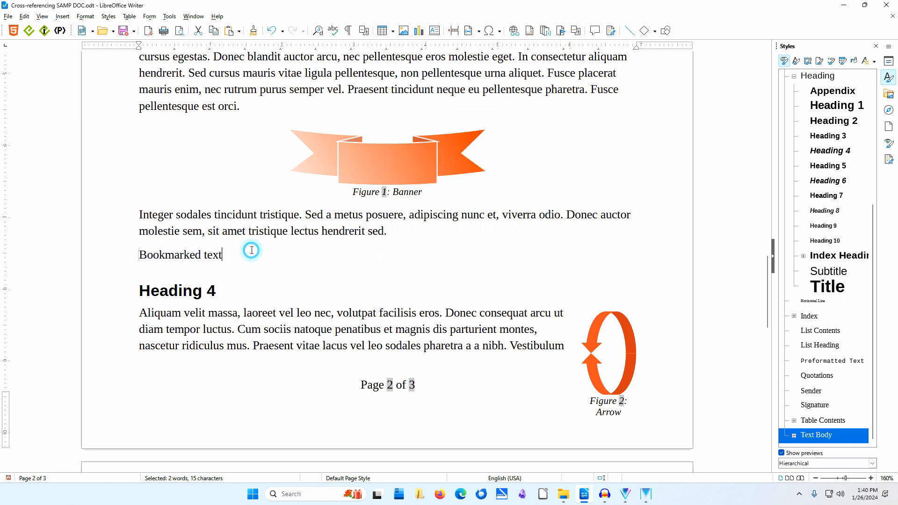
Step: Add a paragraph "See" below the Banner reference on page 1, ending in a Referenced text cross-reference to "Bookmark 1"
key("ctrl+Home")
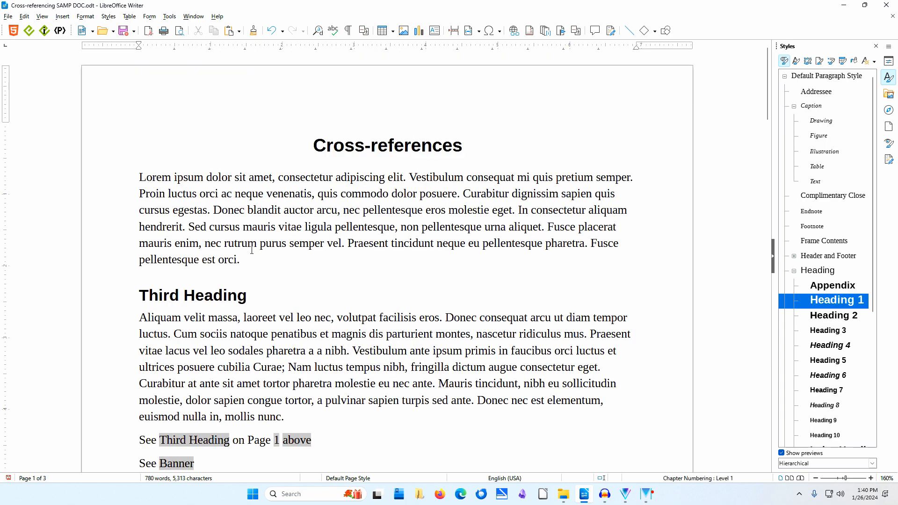
scroll(243, 259, "down", 5)
left_click(204, 275)
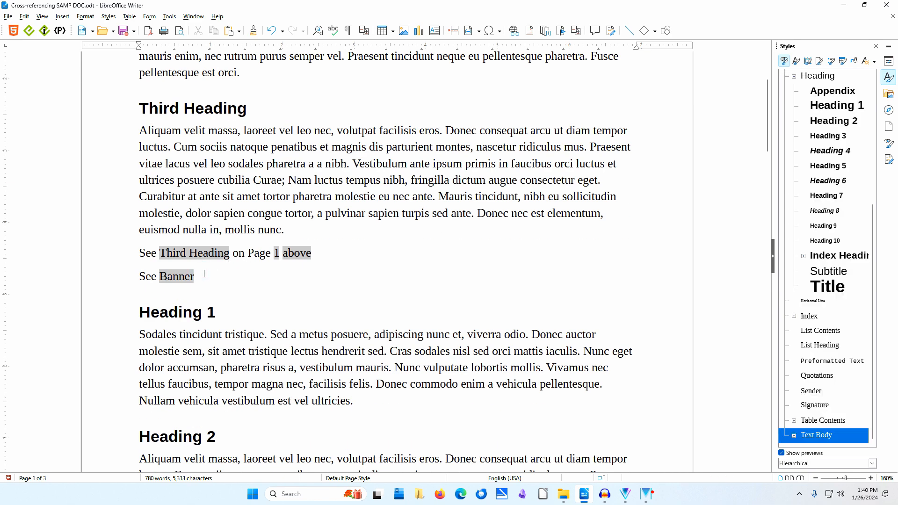
key("Return")
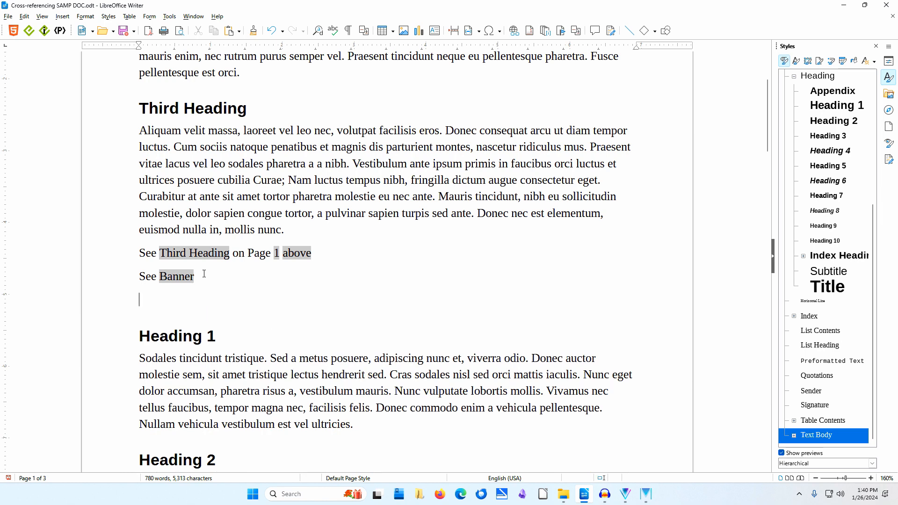
type("See")
left_click(576, 31)
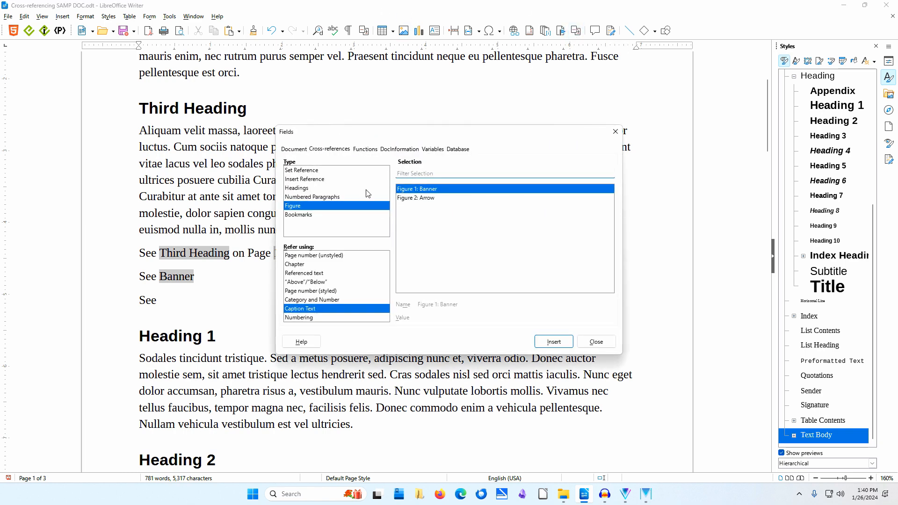
left_click(317, 219)
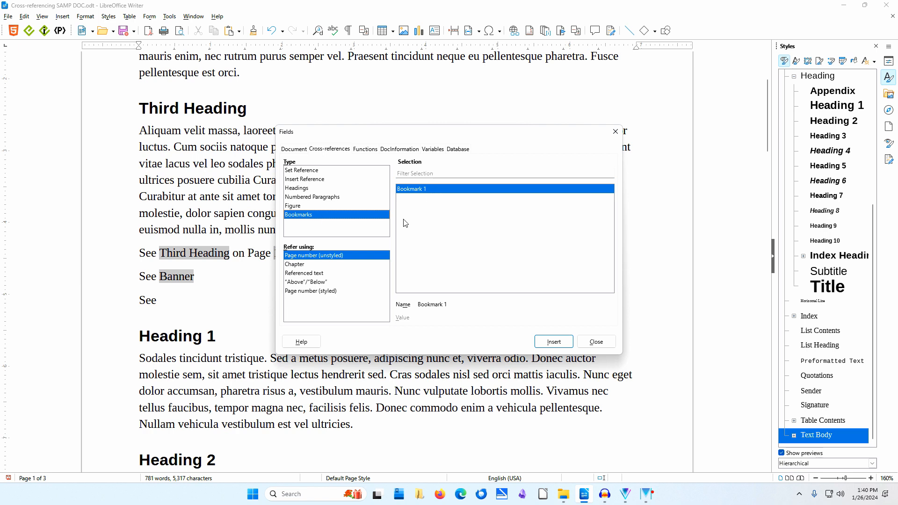
left_click(317, 273)
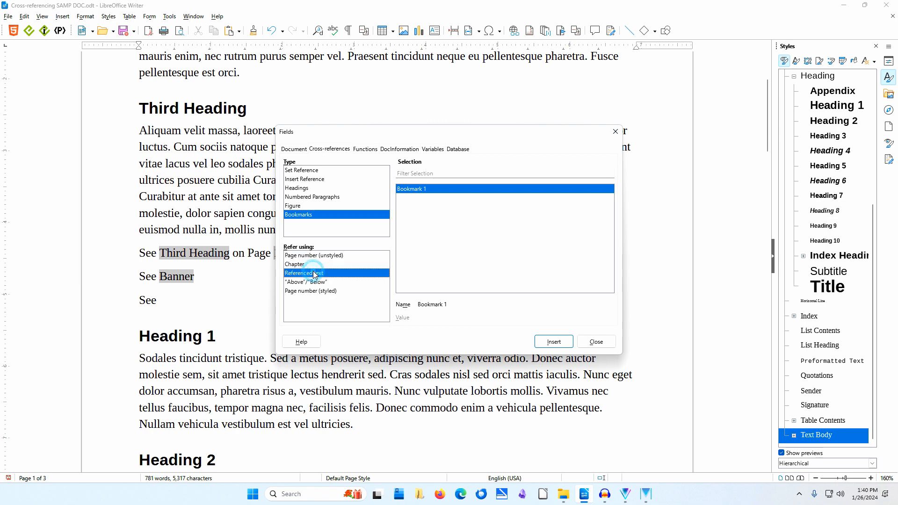
left_click(557, 344)
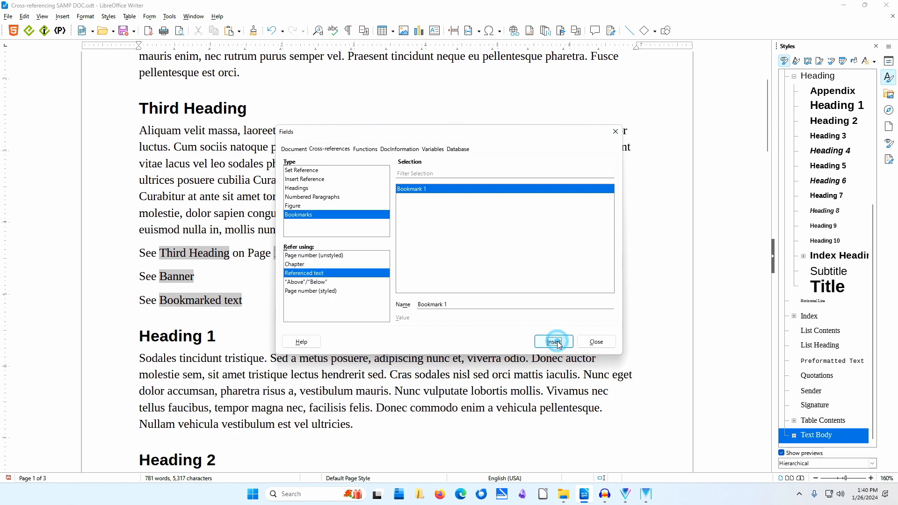
left_click(596, 342)
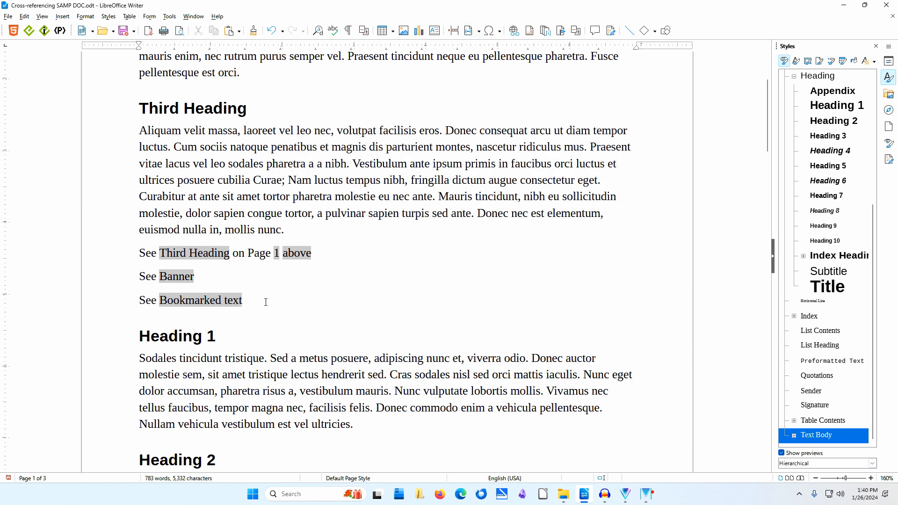
Step: Follow the "Bookmarked text" cross-reference to page 2 and add a paragraph reading "Referenced text" below the bookmarked line
left_click(218, 305)
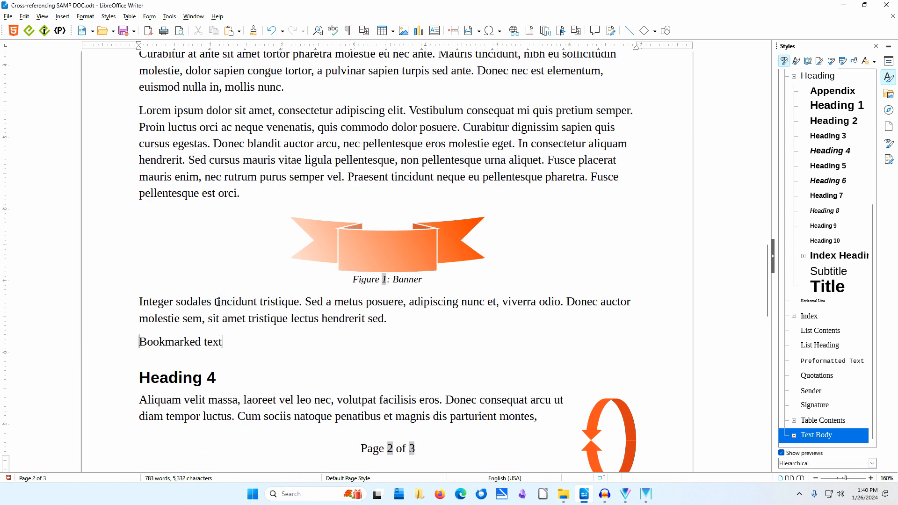
left_click(245, 344)
key("Return")
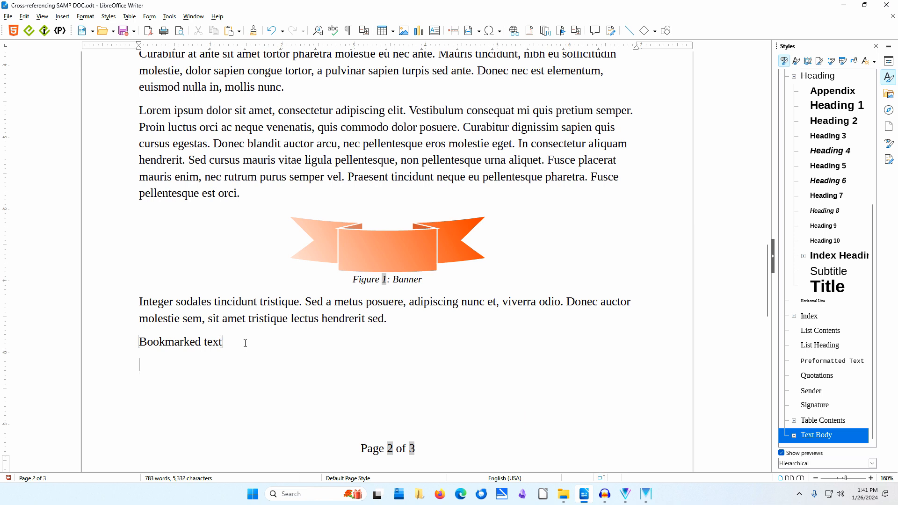
type("Referenced text")
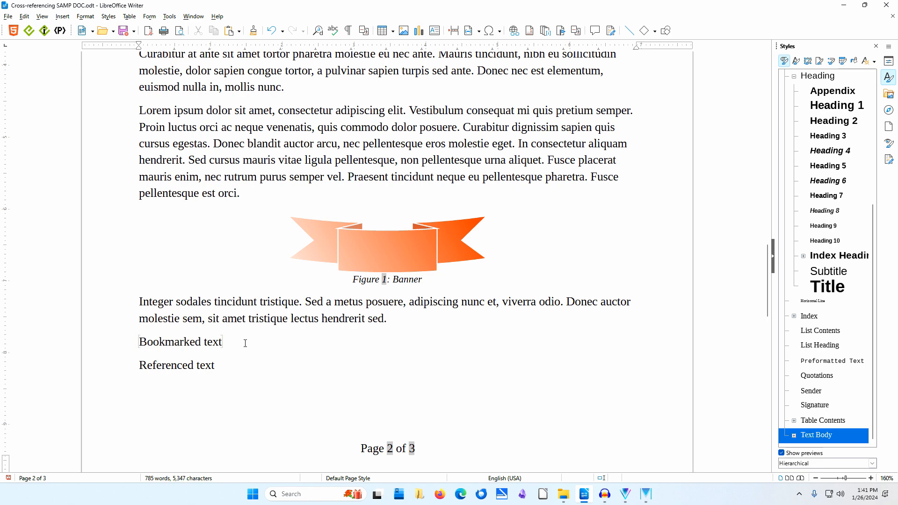
Step: Set a reference named "Referenced text" on the whole "Referenced text" line and deselect it
key("shift+Home")
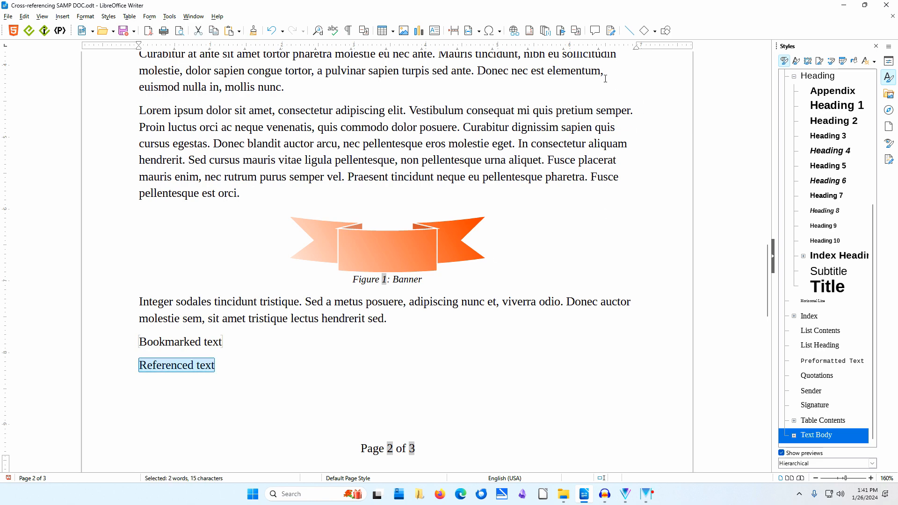
left_click(576, 30)
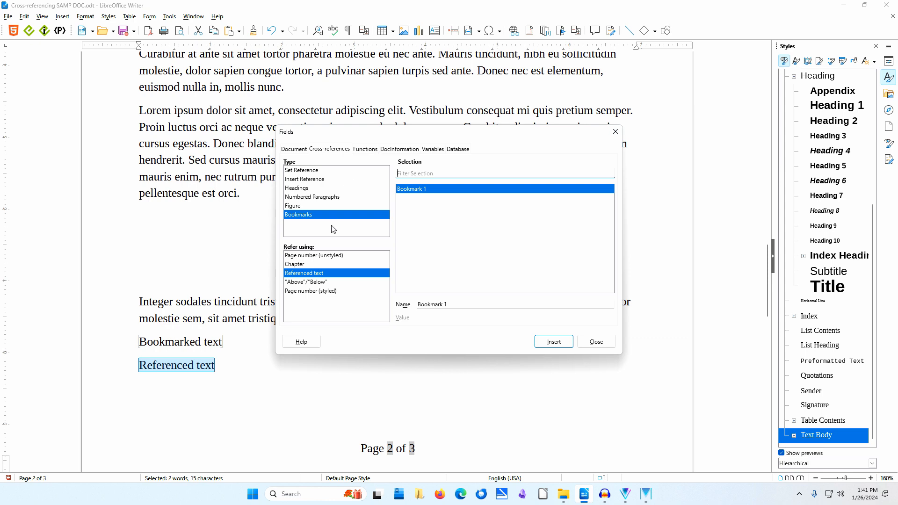
left_click(322, 171)
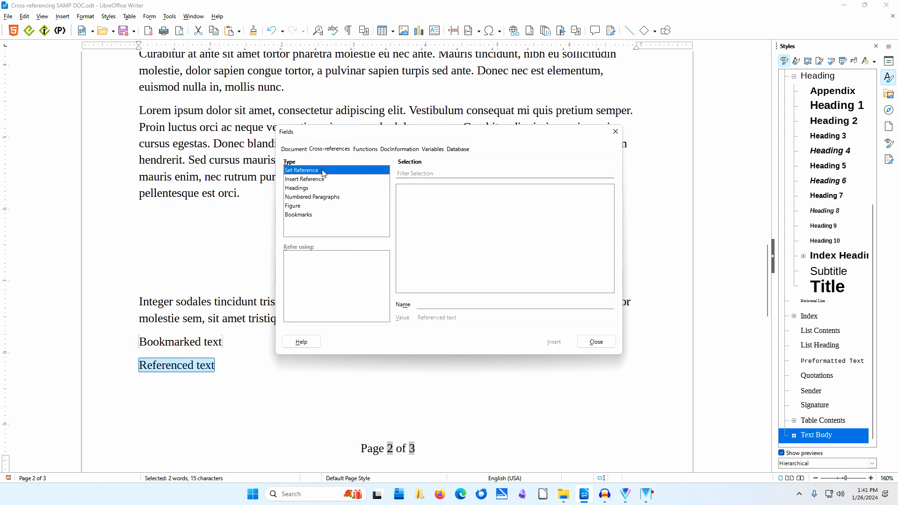
left_click(477, 307)
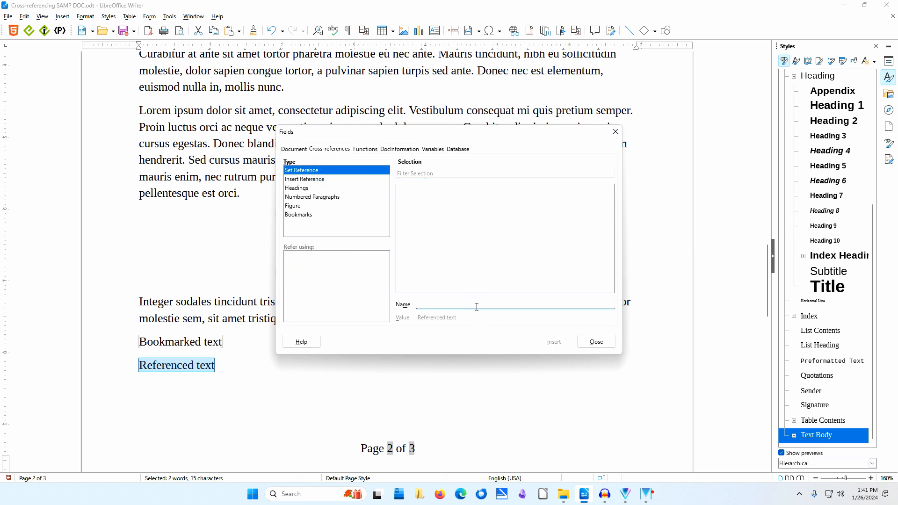
type("Referenced text")
left_click(553, 343)
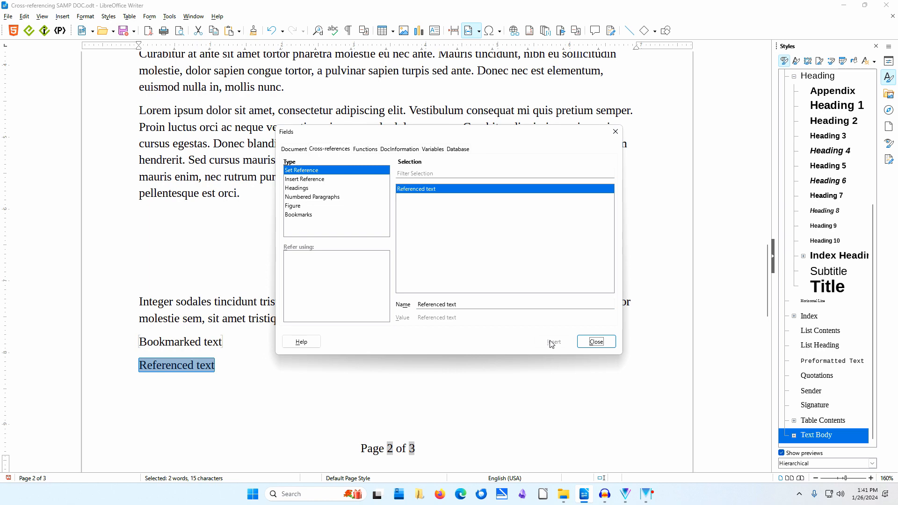
left_click(603, 347)
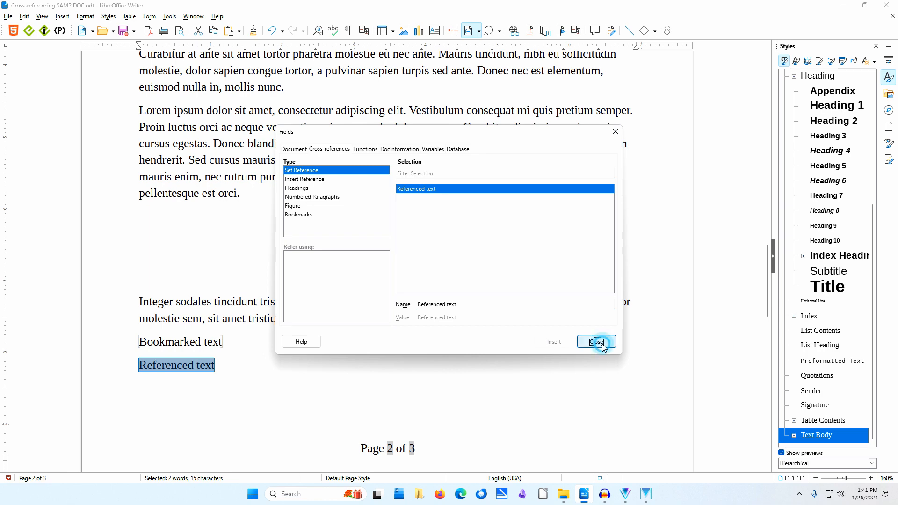
left_click(240, 368)
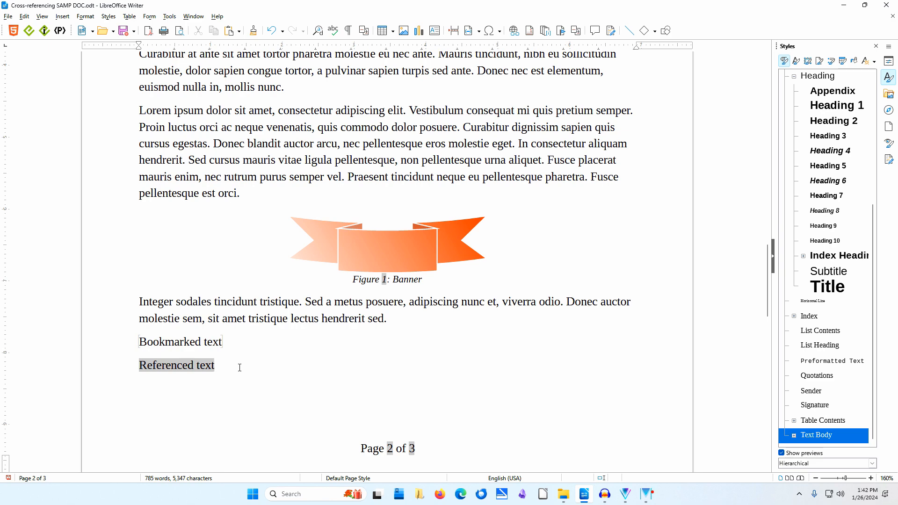
Step: Add a new paragraph starting with "See" below the "See Bookmarked text" line on page 1
key("ctrl+Home")
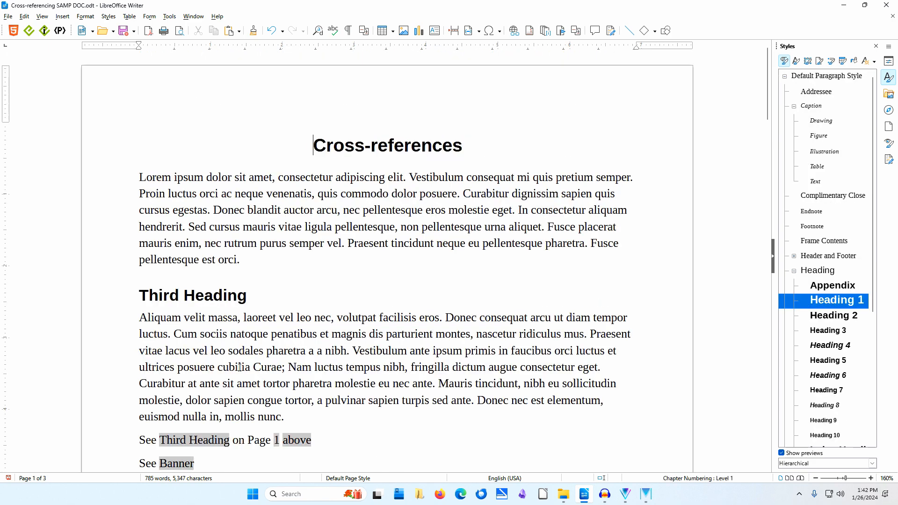
scroll(241, 358, "down", 2)
scroll(240, 359, "down", 3)
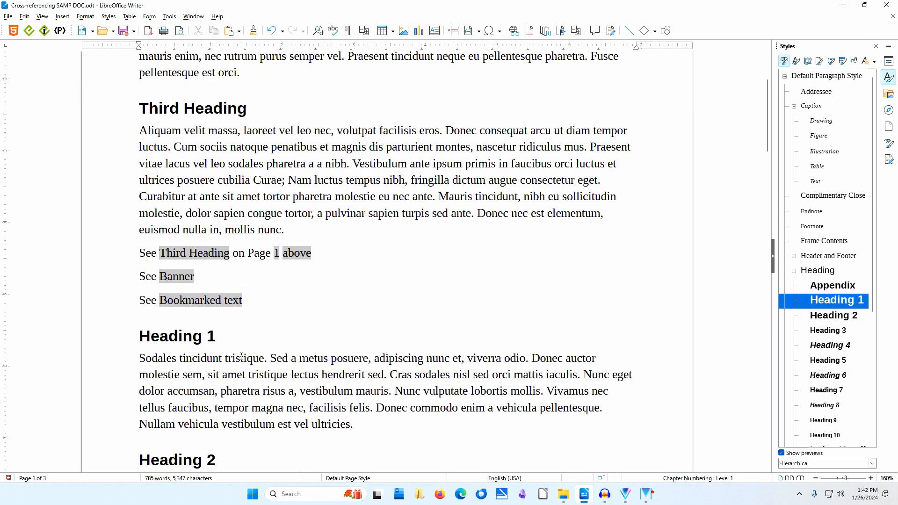
left_click(265, 301)
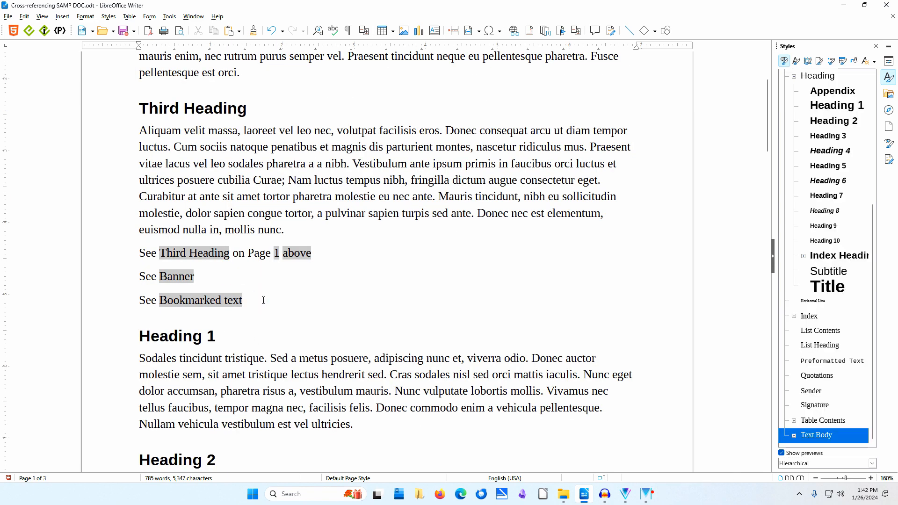
key("Return")
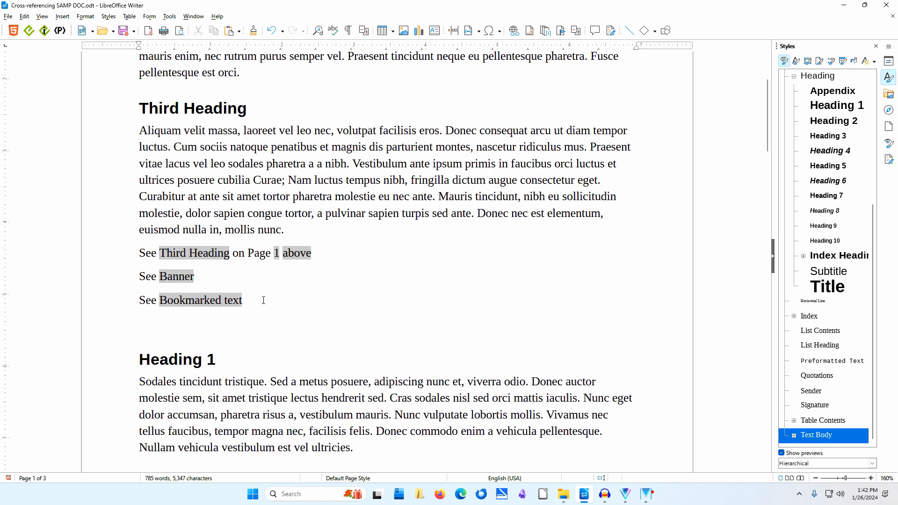
type("See")
Step: Insert a cross-reference to the set reference "Referenced text" after the new "See", using the Referenced text format
left_click(576, 31)
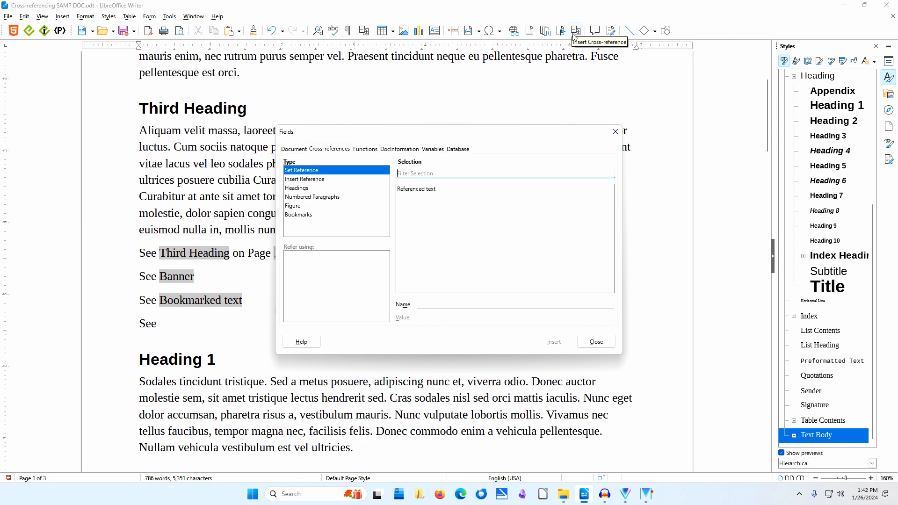
left_click(325, 180)
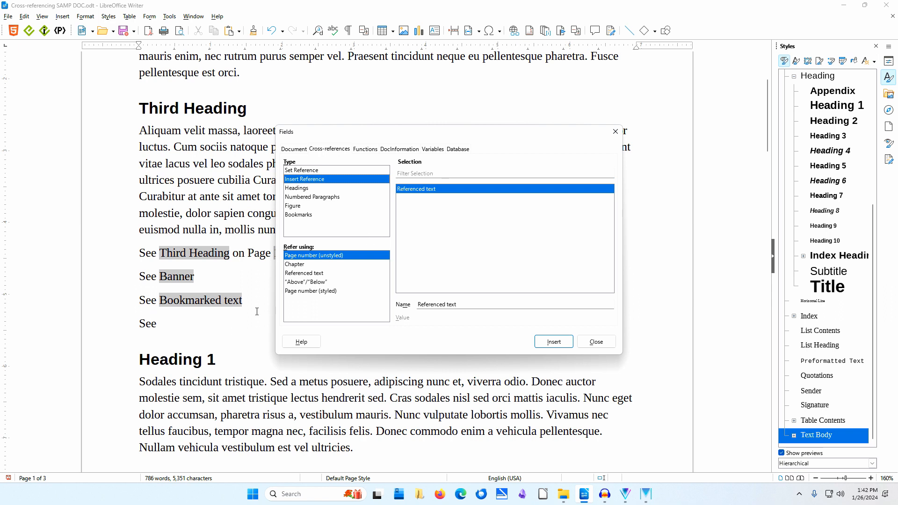
left_click(318, 274)
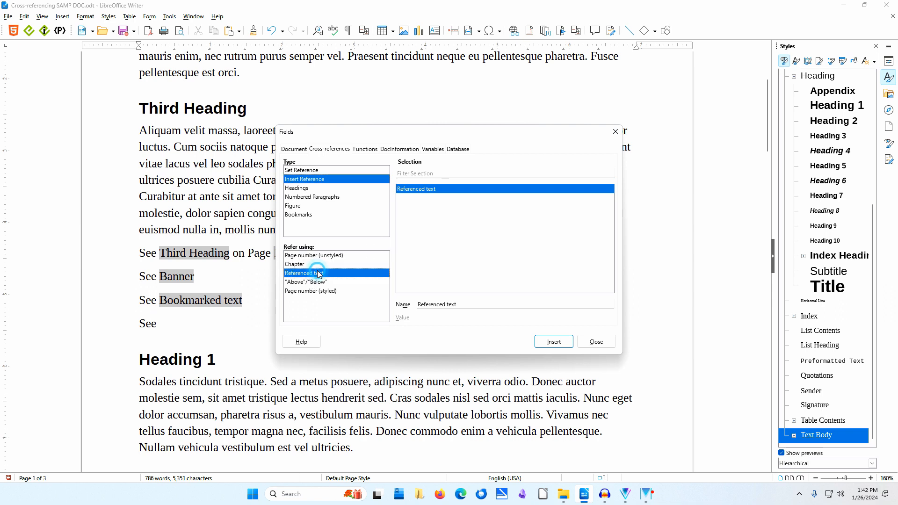
left_click(557, 343)
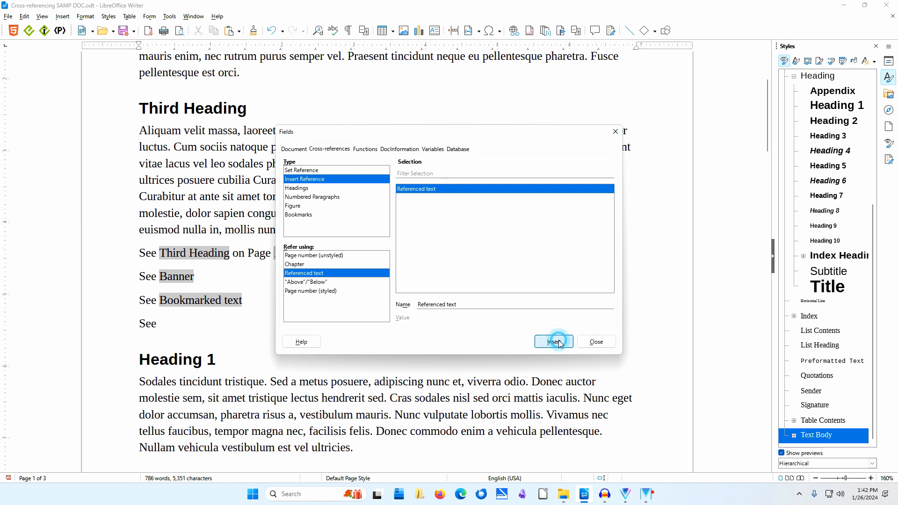
left_click(597, 343)
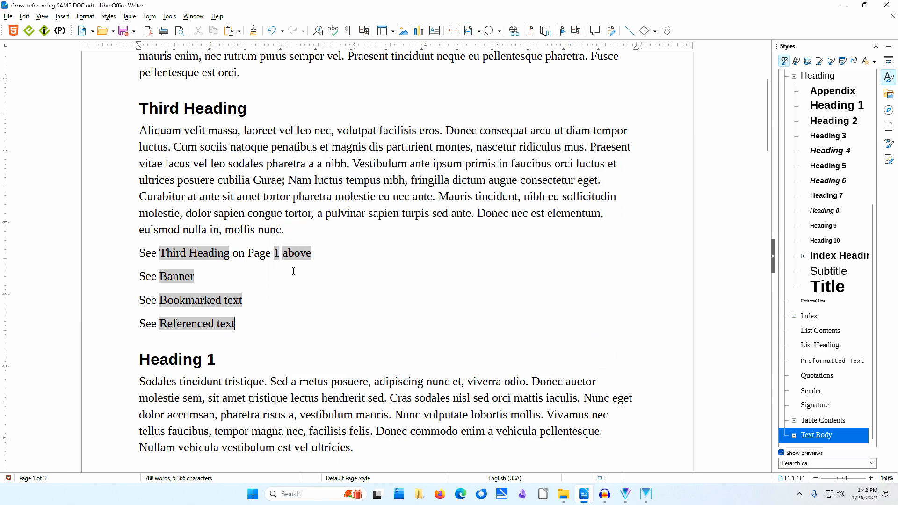
Step: Follow the "Referenced text" cross-reference to its target, then return to the list of cross-references on page 1
left_click(225, 322, "ctrl")
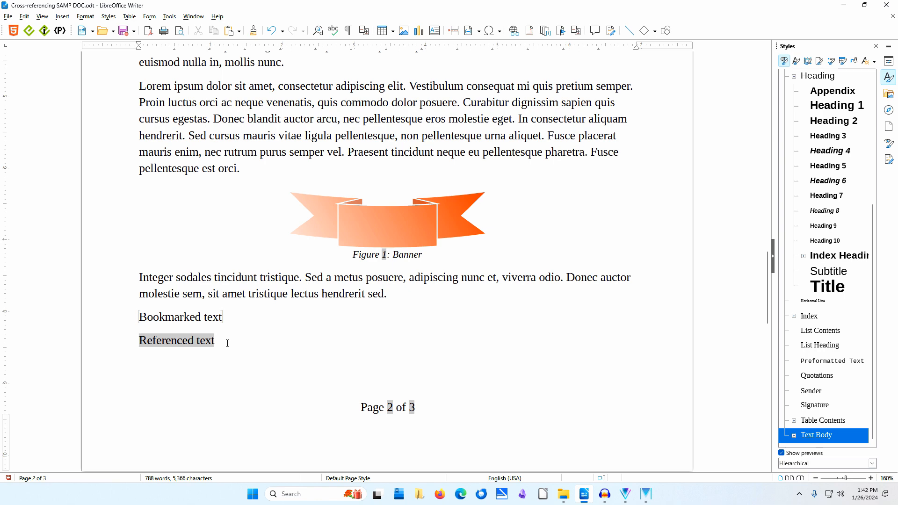
key("ctrl+Home")
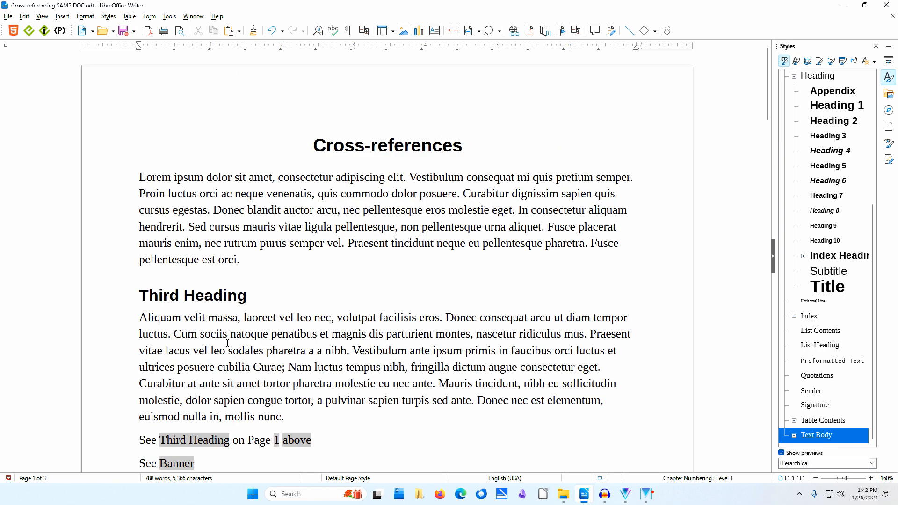
scroll(253, 344, "down", 3)
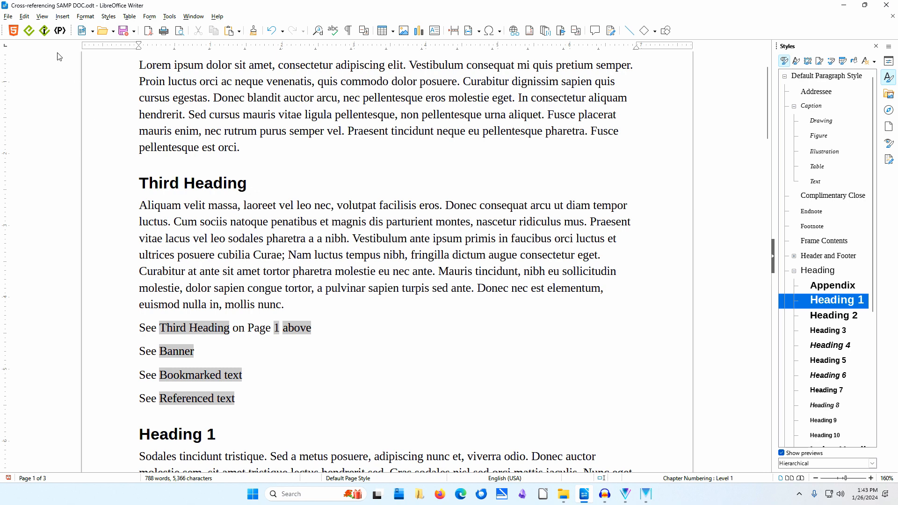
Step: Review the PDF link options and export all pages as "Cross-referencing SAMP DOC.pdf", keeping document references converted to PDF targets
left_click(9, 17)
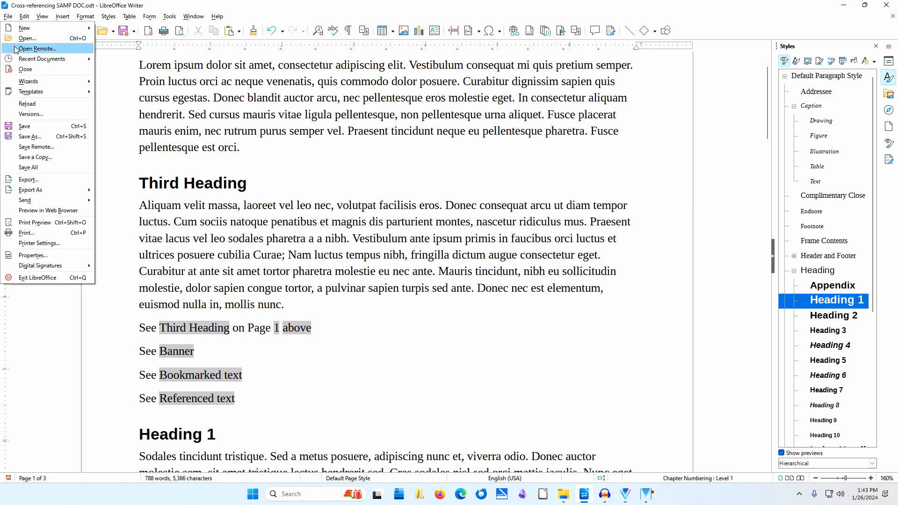
mouse_move(71, 192)
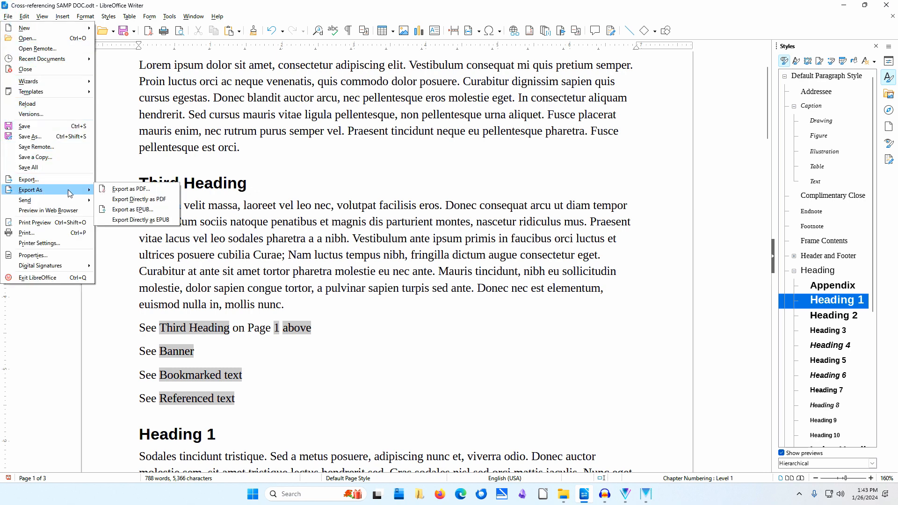
left_click(134, 189)
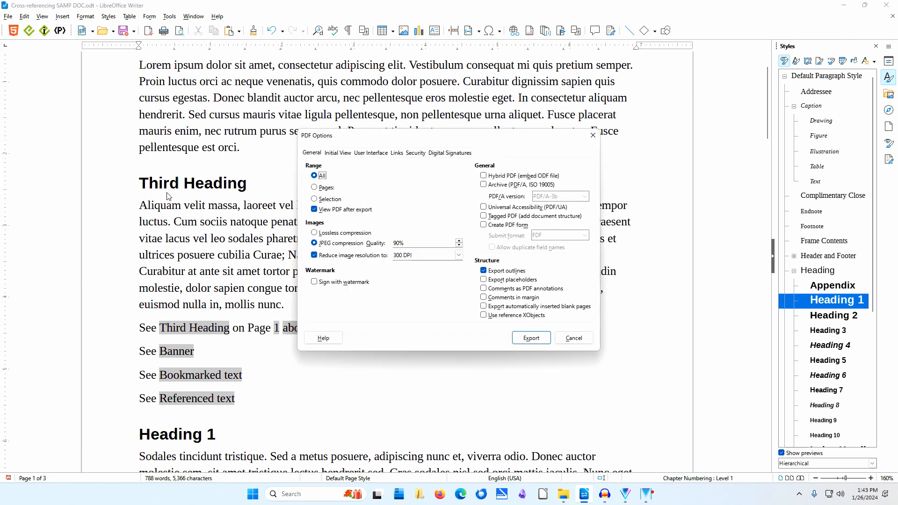
left_click(397, 154)
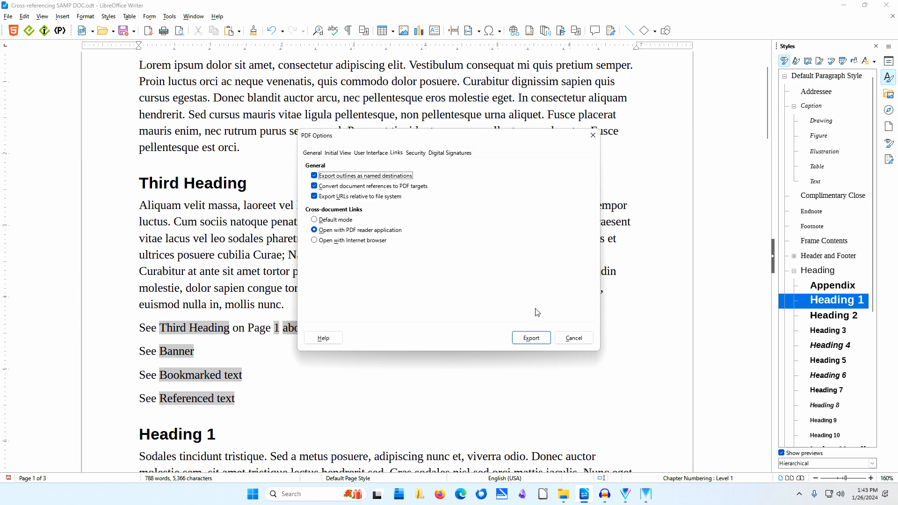
left_click(532, 338)
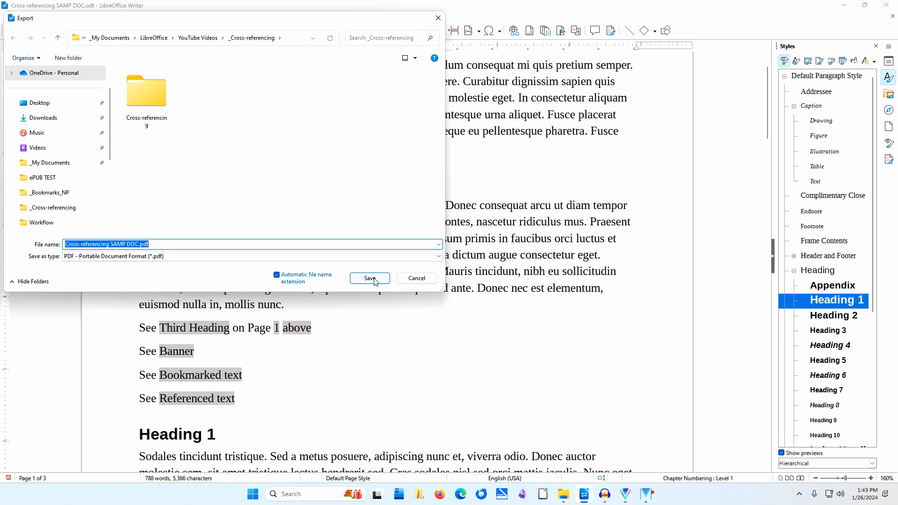
left_click(369, 279)
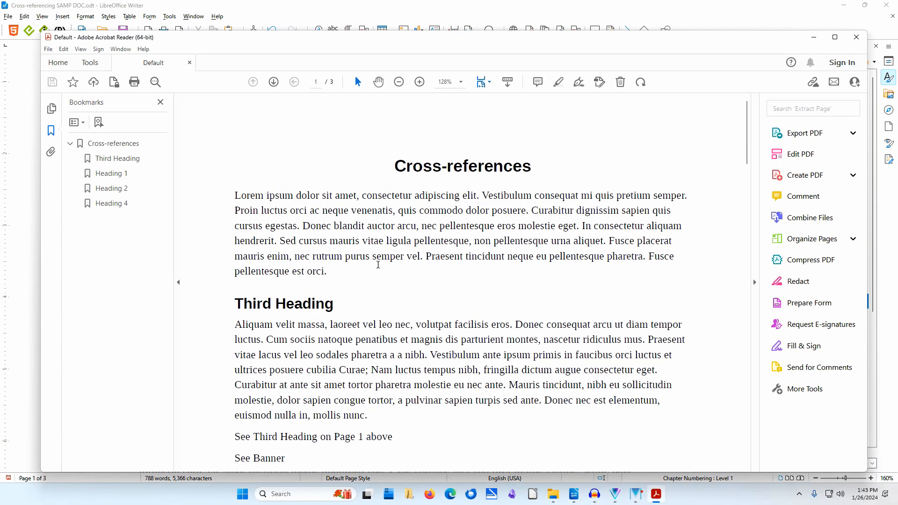
Step: Test the Banner cross-reference link in the exported PDF, view its target figure on page 2, and close the PDF reader
scroll(379, 265, "down", 5)
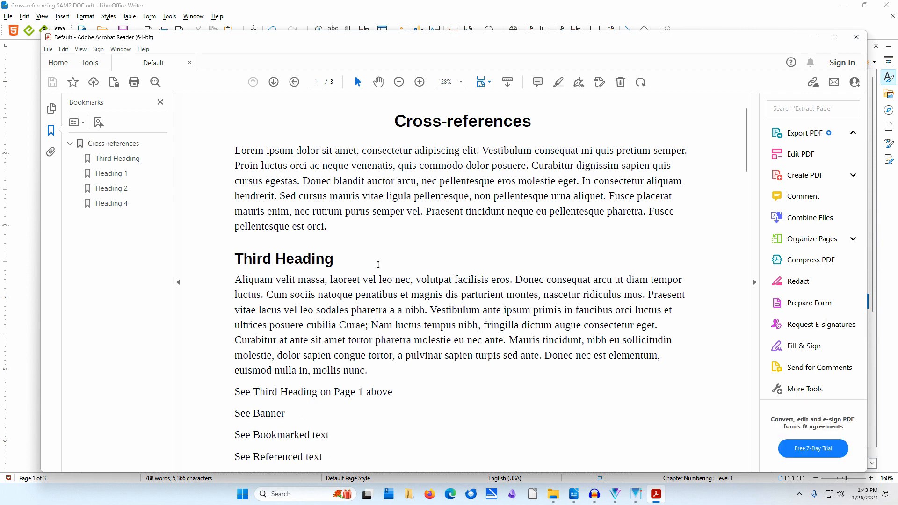
scroll(378, 265, "down", 3)
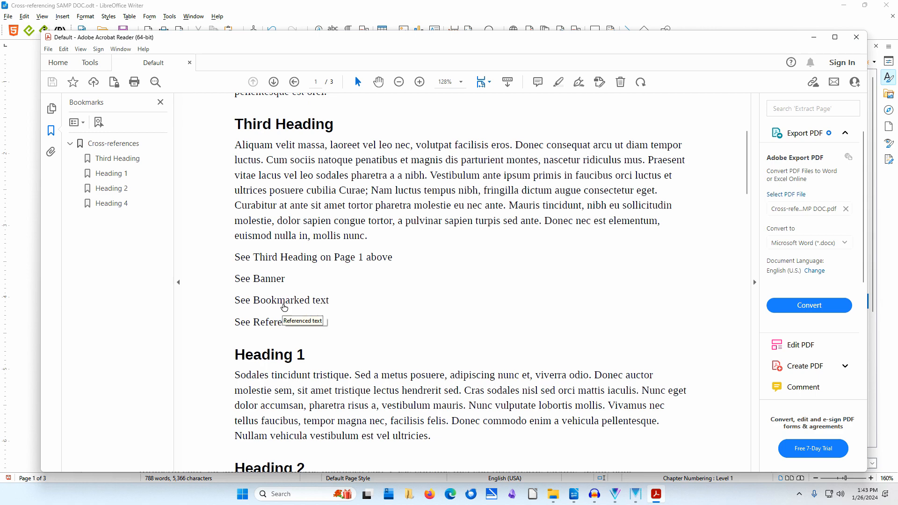
left_click(274, 281)
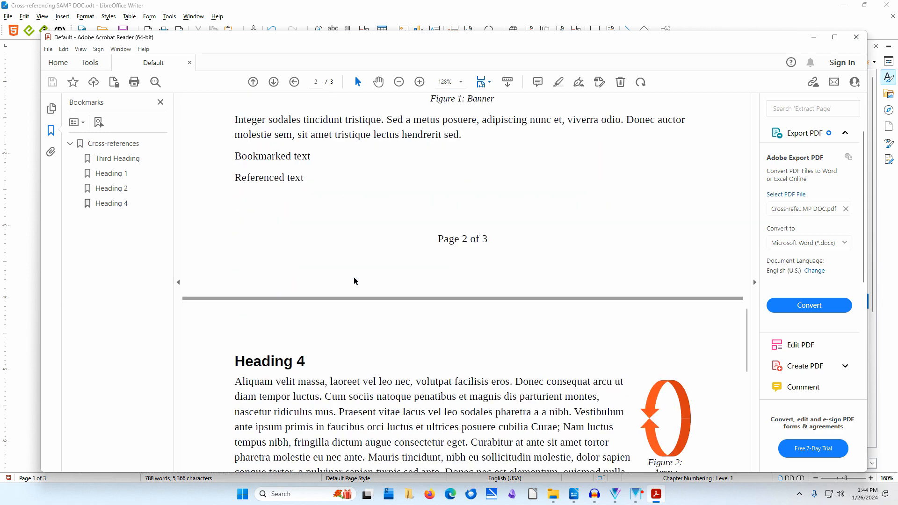
scroll(355, 276, "up", 3)
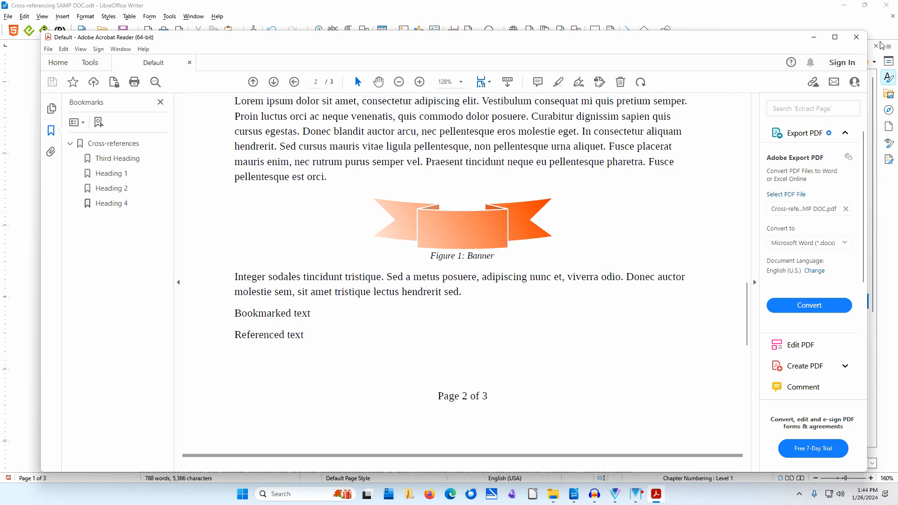
left_click(861, 37)
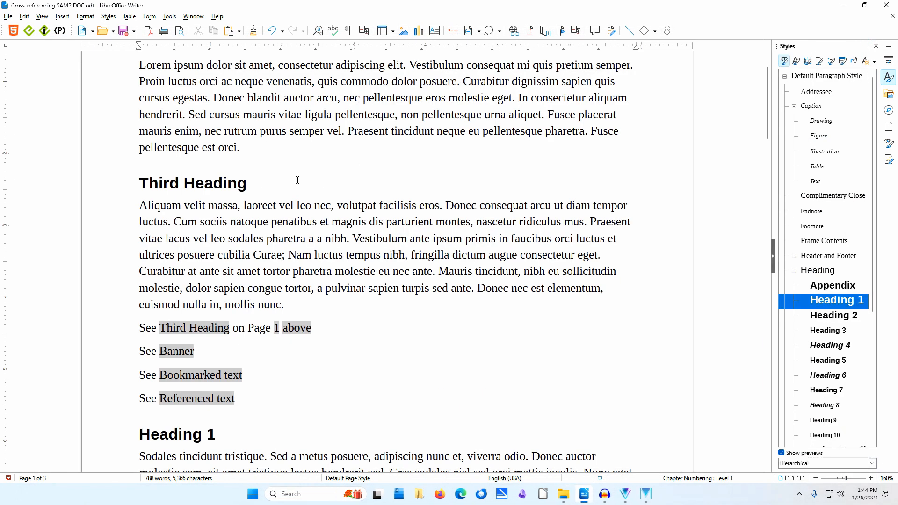